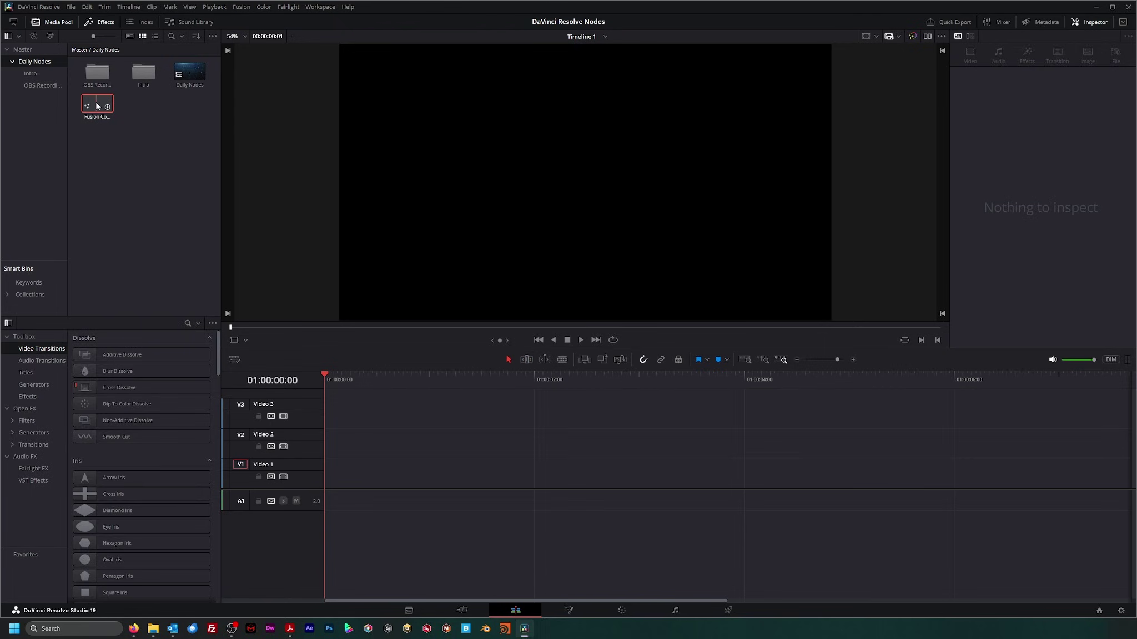
Place the Fusion Composition on V1 and, in Fusion, wire a new Background1 node into MediaOut1.
left_click_drag(100, 107, 326, 488)
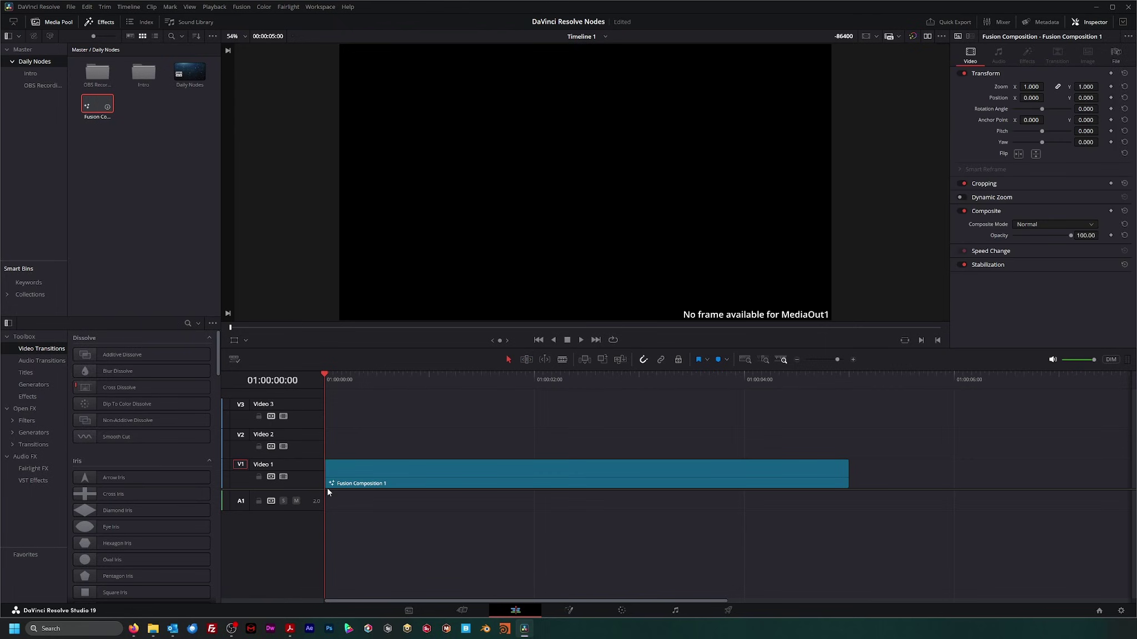
left_click(569, 610)
left_click_drag(443, 498, 823, 535)
left_click_drag(651, 475, 677, 474)
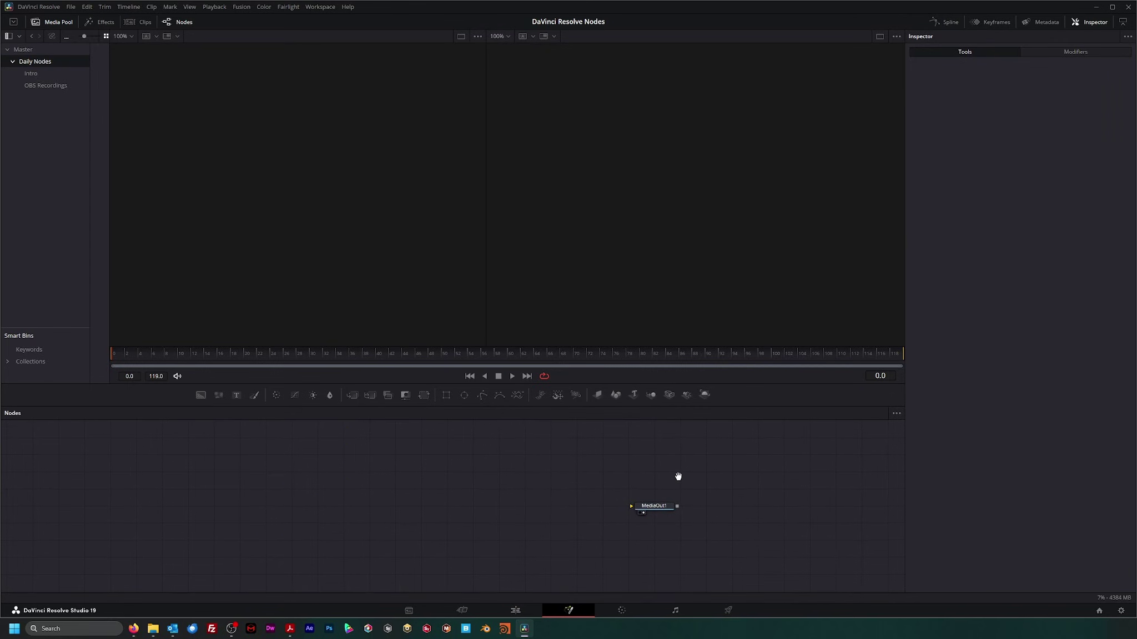
left_click_drag(201, 395, 644, 506)
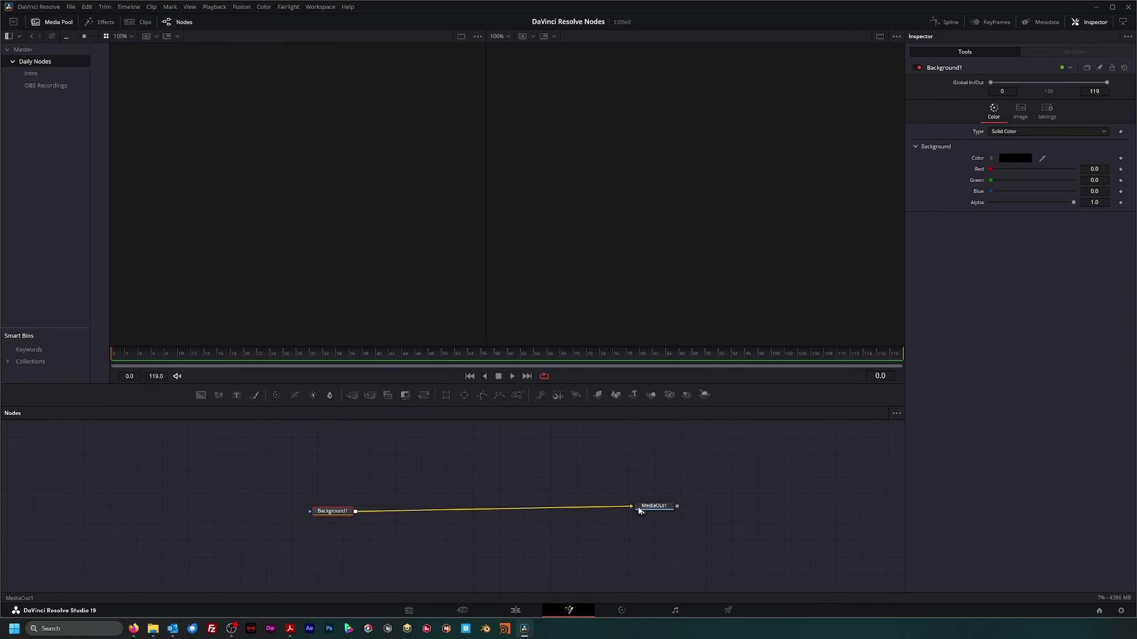
left_click_drag(334, 512, 333, 509)
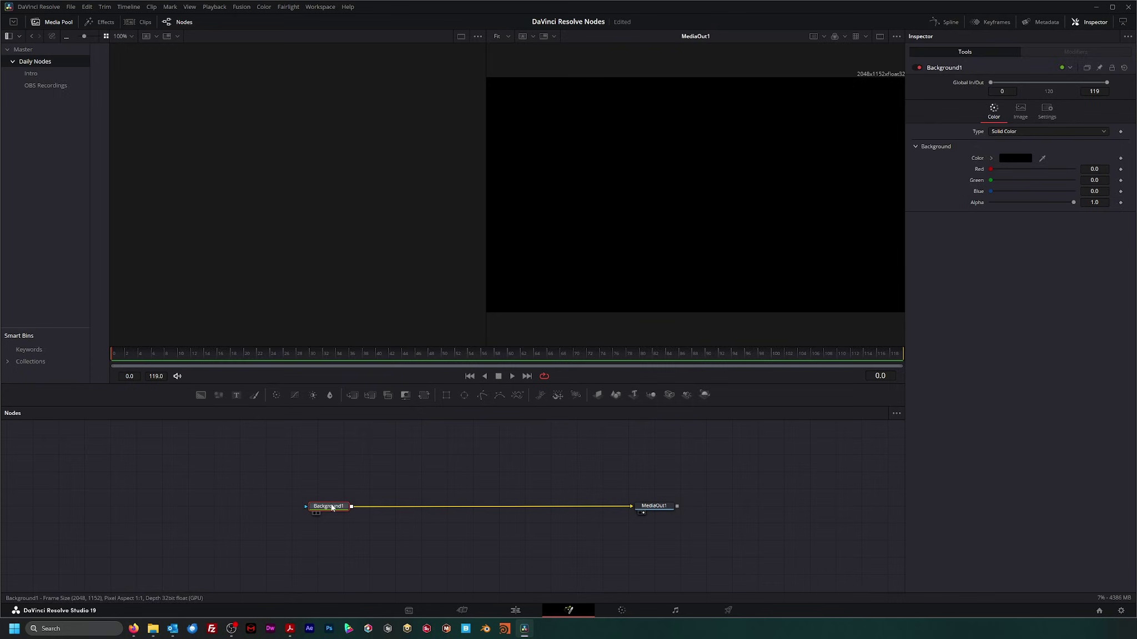
Set Background1's Type to Gradient, viewing it on the left and MediaOut1 on the right.
key("1")
left_click(1003, 132)
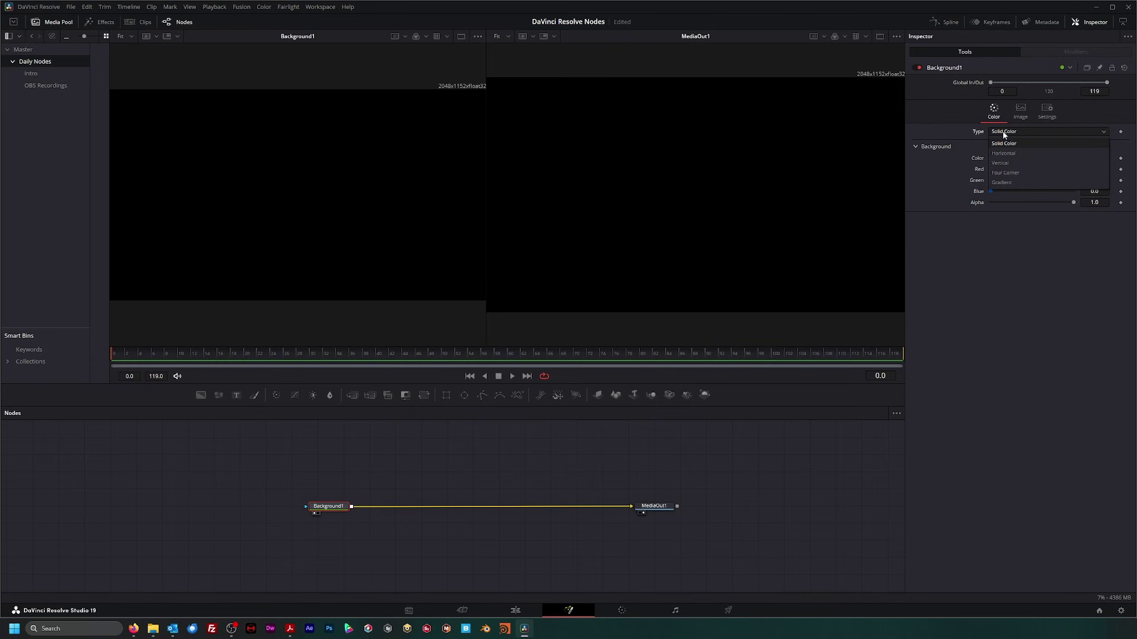
left_click(1022, 181)
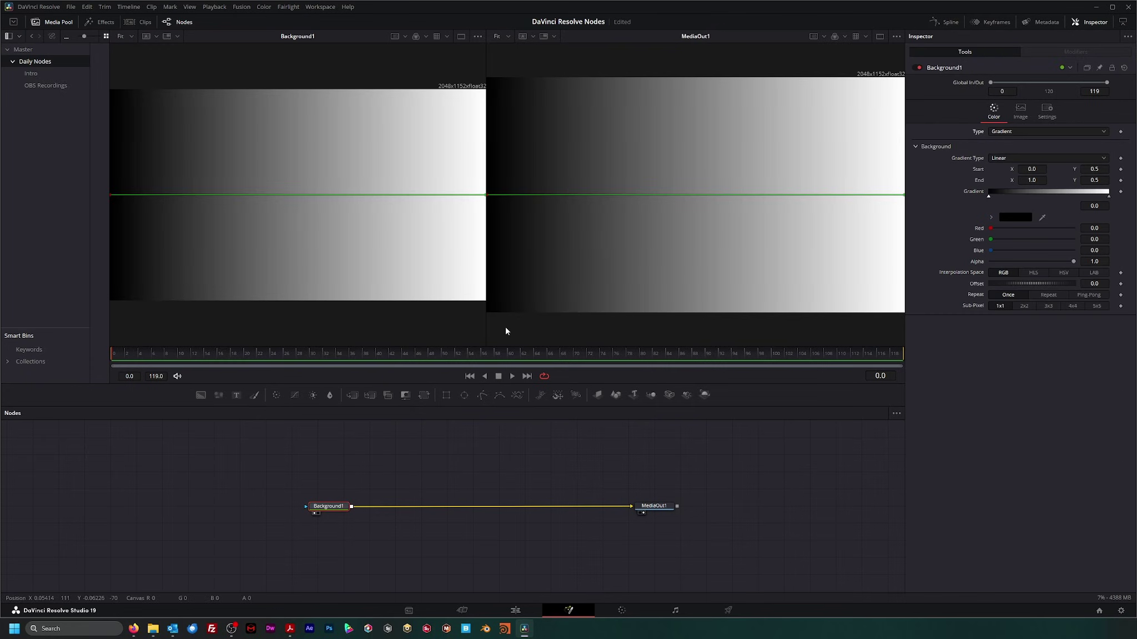
left_click_drag(485, 325, 502, 327)
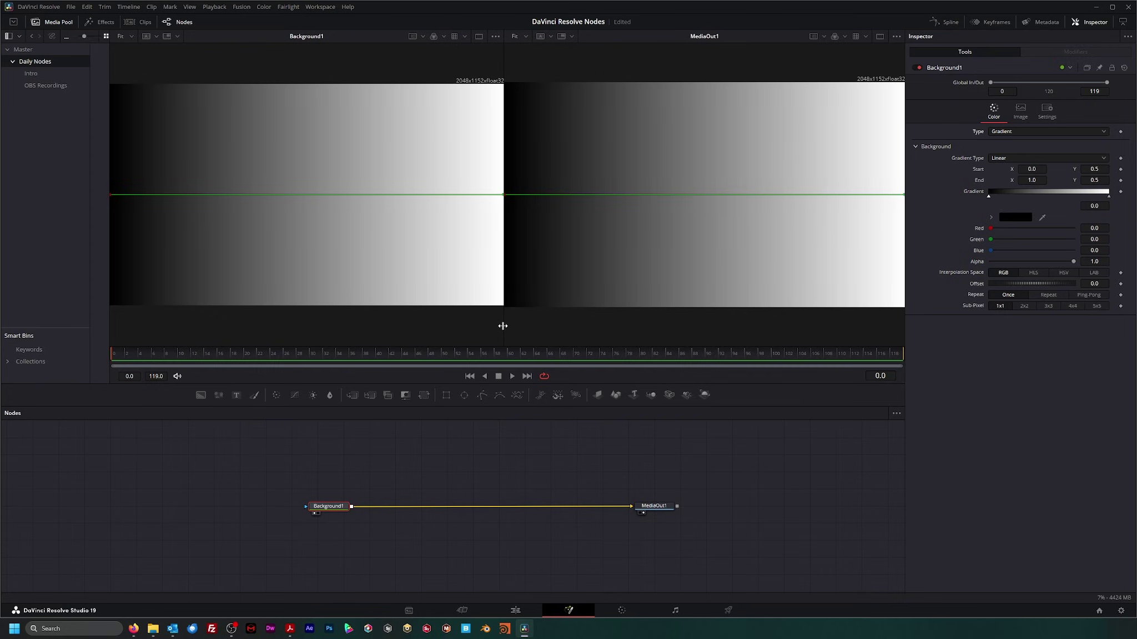
left_click(655, 506)
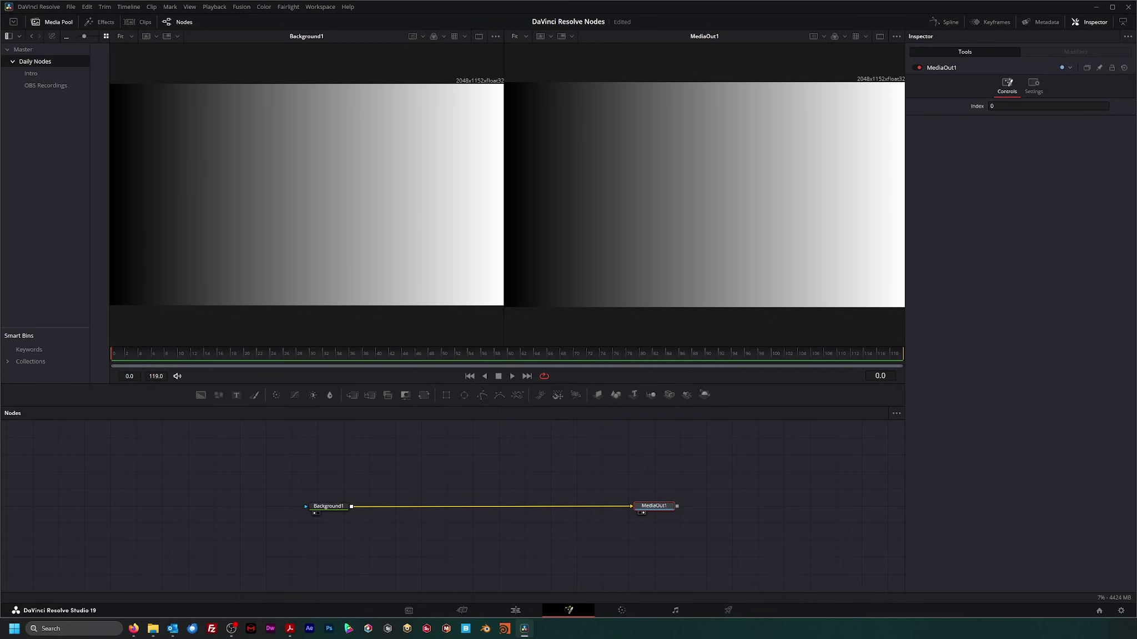
key("alt+Tab")
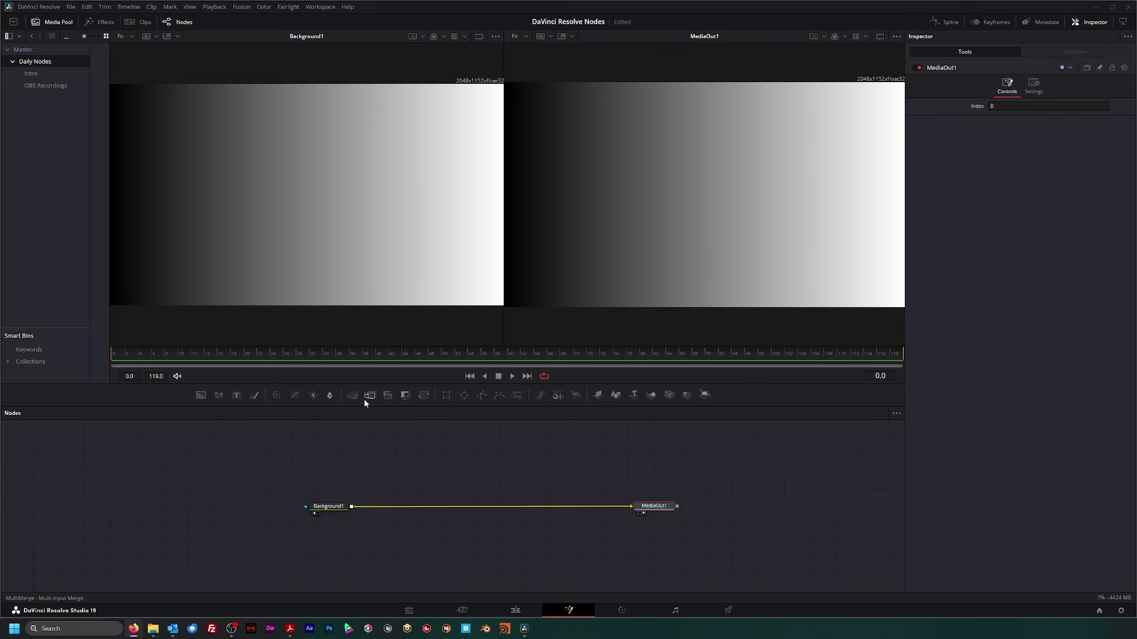
Insert Merge1 after Background1 and feed a BSpline1 node, placed above it, into Merge1.
left_click_drag(352, 394, 495, 508)
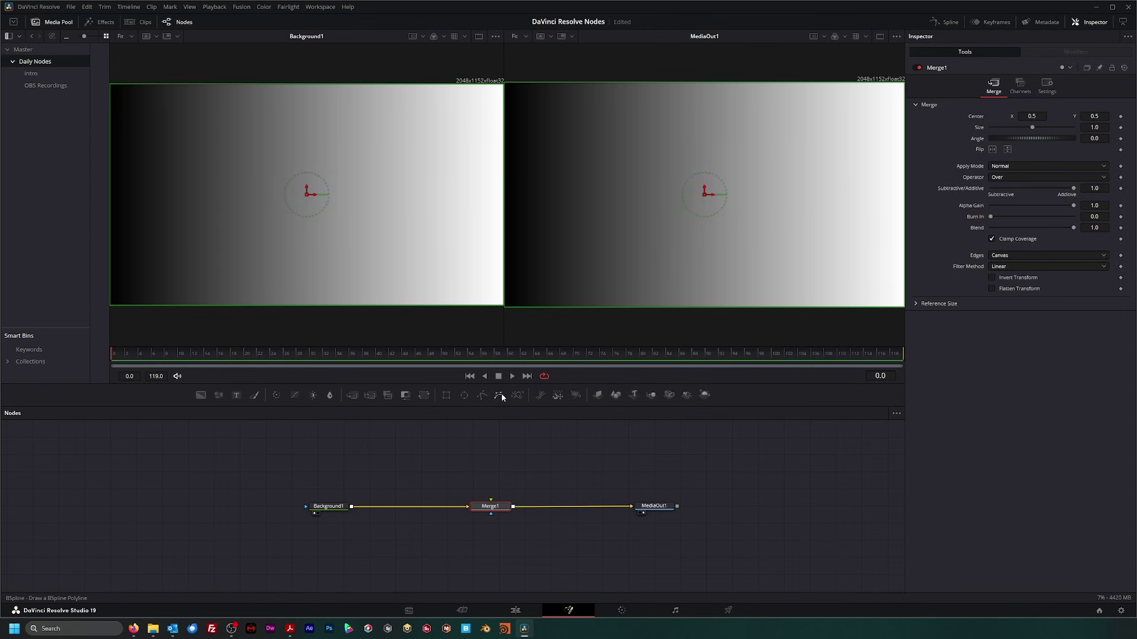
left_click_drag(499, 395, 491, 504)
left_click_drag(489, 444, 486, 445)
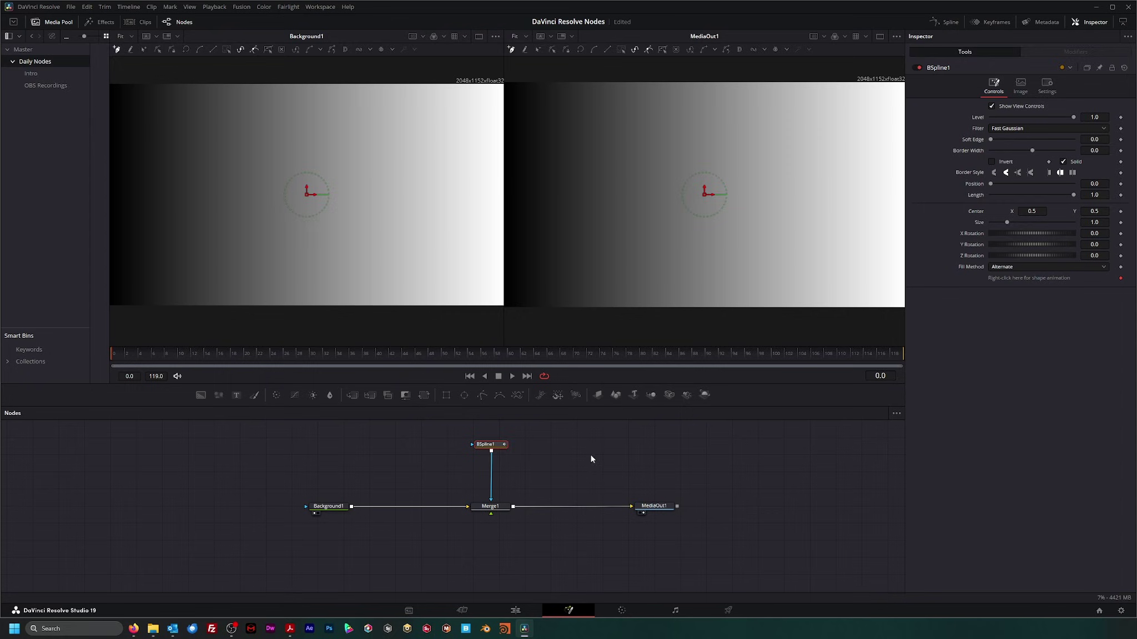
Save, draw a three-point BSpline from bottom-left through centre to top-right, then pull its middle point down.
key("ctrl+s")
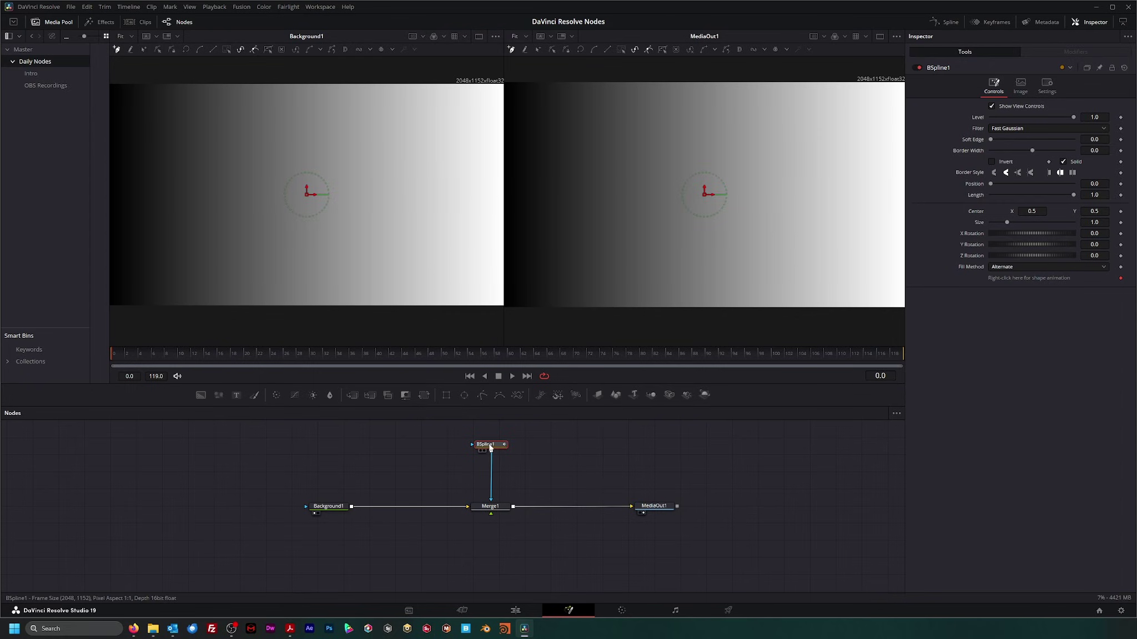
left_click(113, 304)
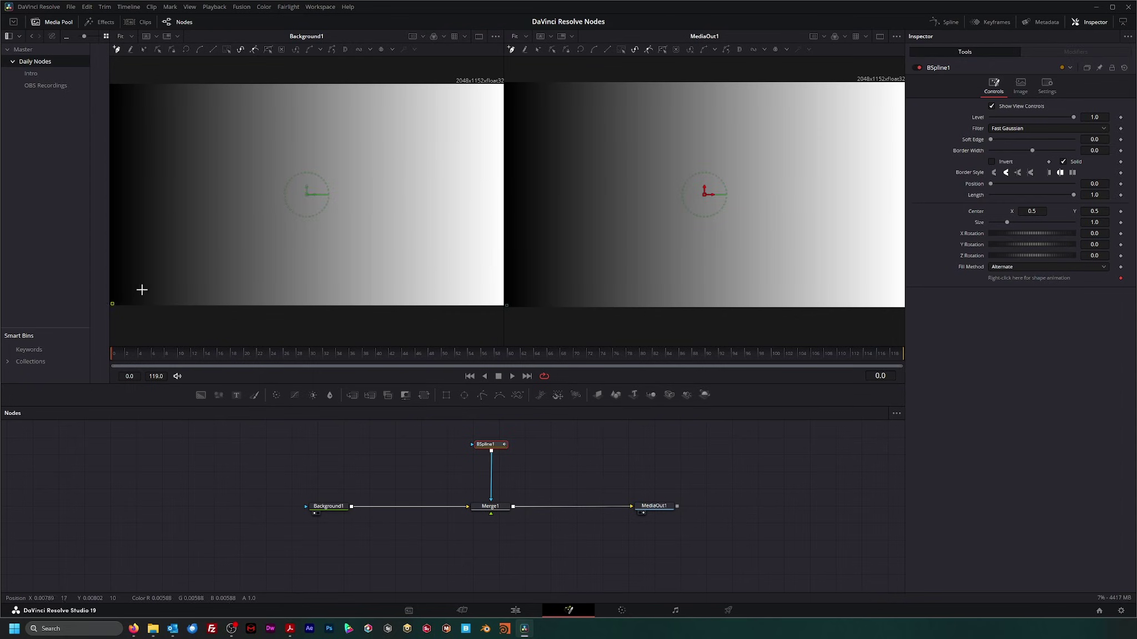
left_click(305, 194)
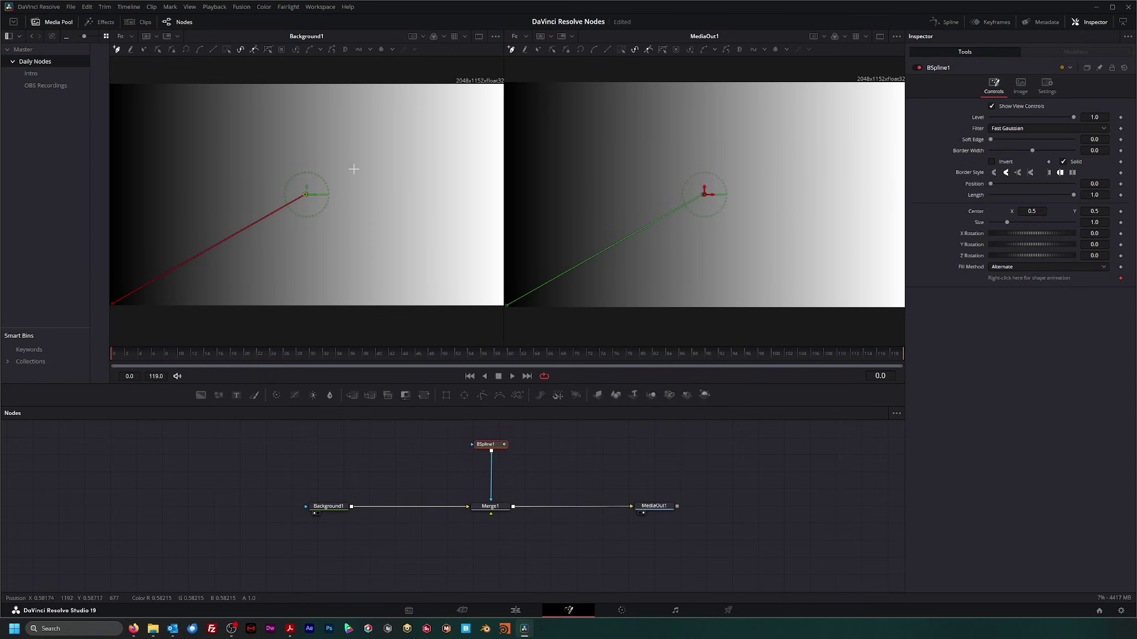
left_click(500, 86)
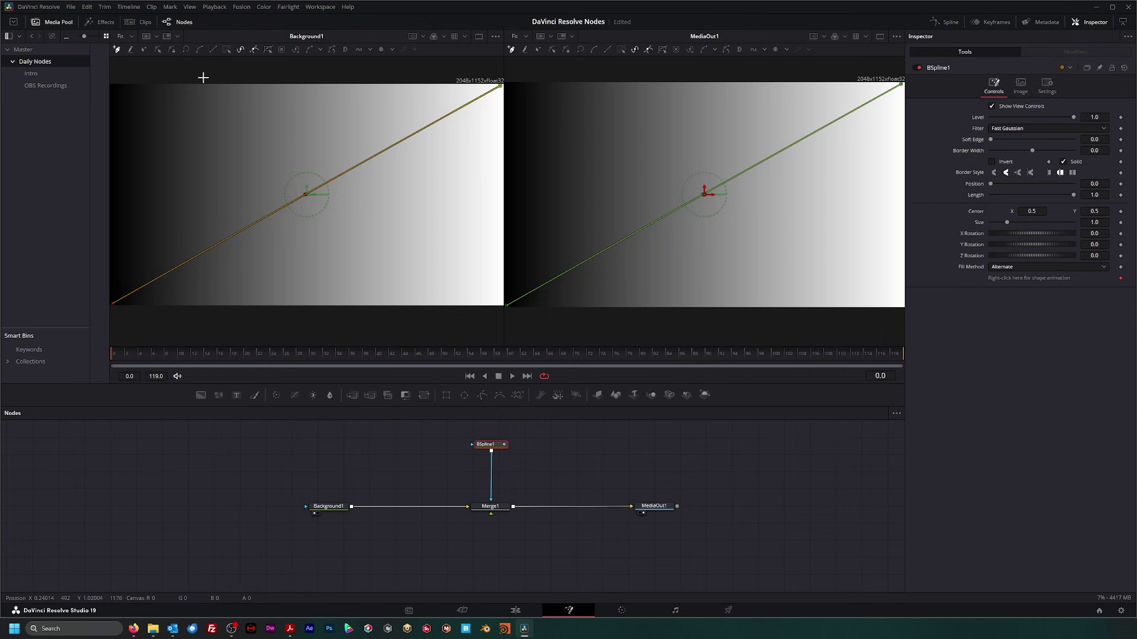
left_click(156, 50)
left_click_drag(306, 195, 297, 294)
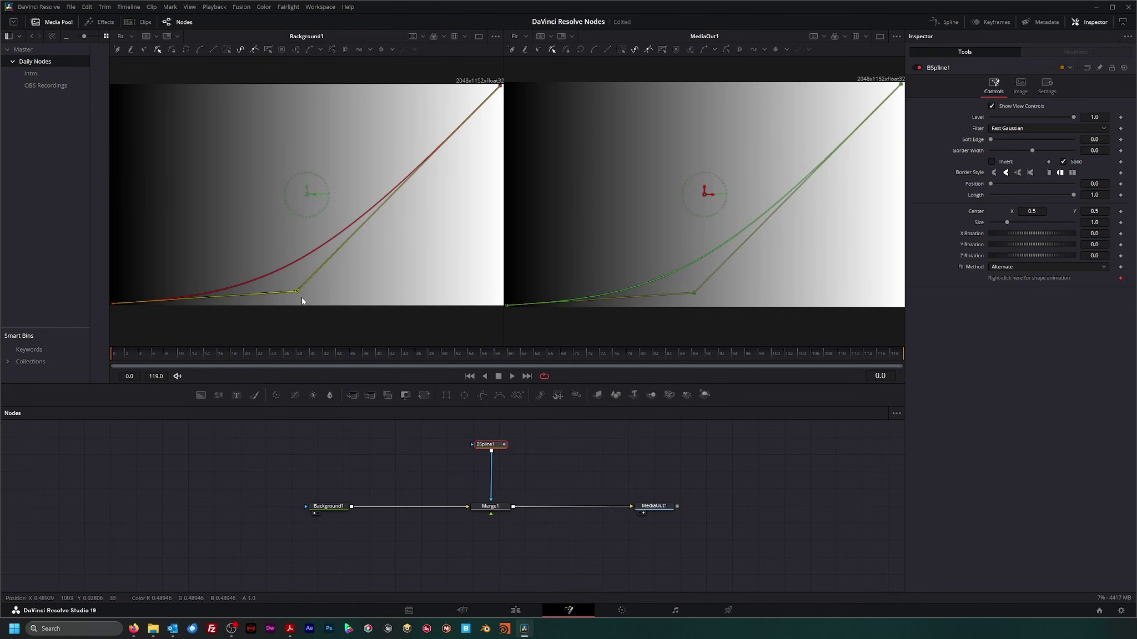
Drag the spline's middle point up near the left edge so the curve bows like a 1/2.2 gamma.
left_click_drag(298, 292, 165, 118)
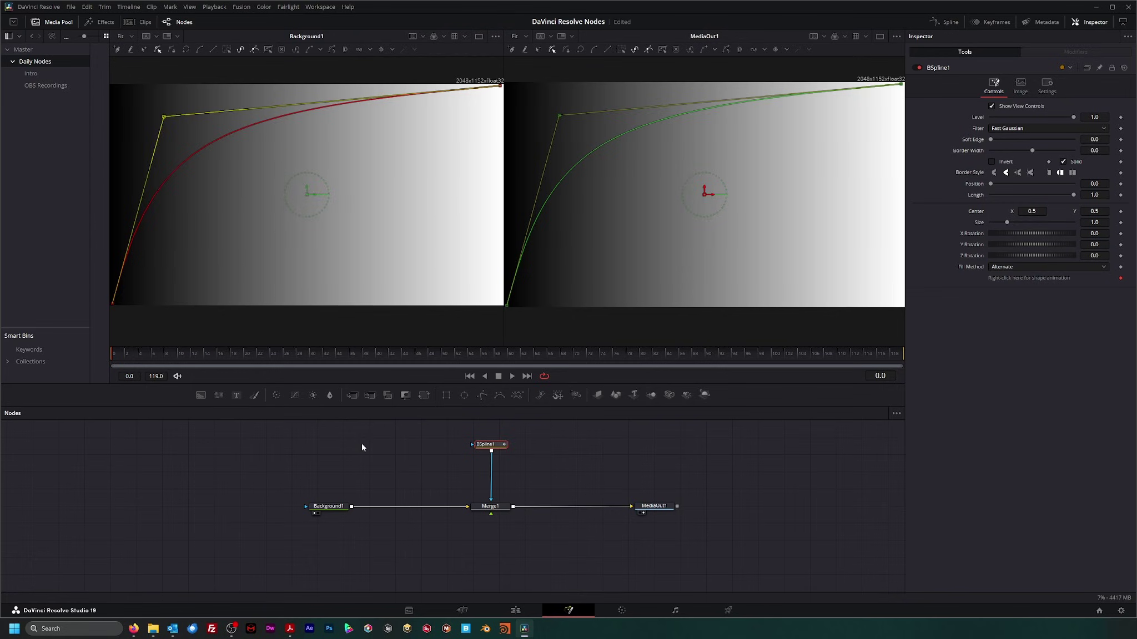
Add a Gamut node via the 'gam' search with Remove Gamma and Add Gamma both unticked.
left_click_drag(328, 507, 275, 507)
left_click(356, 476)
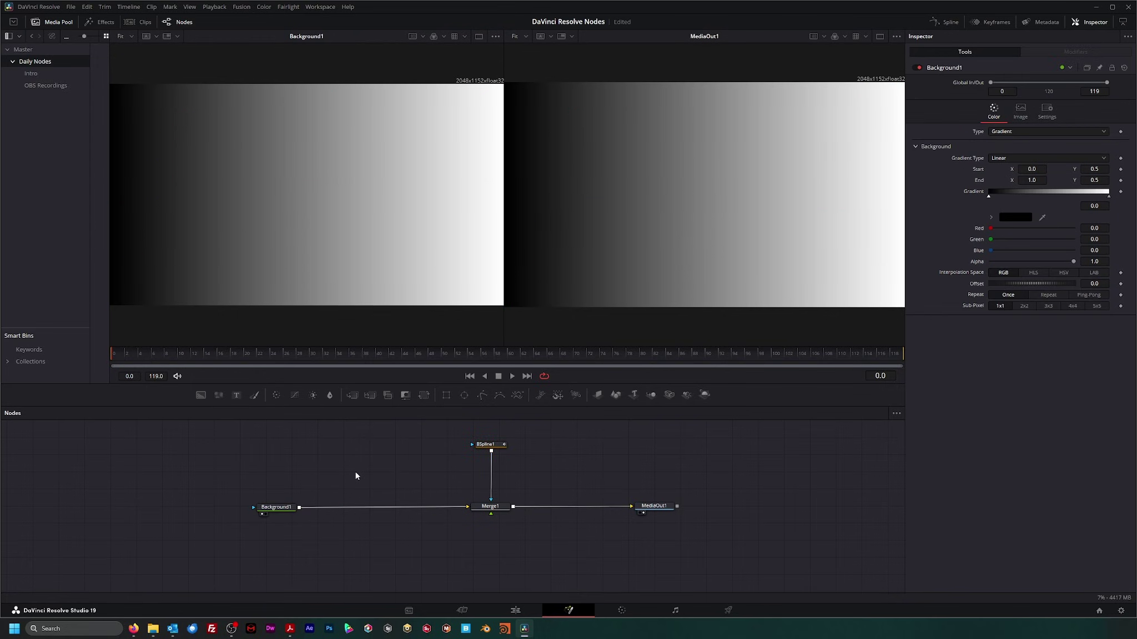
key("shift+space")
type("gam")
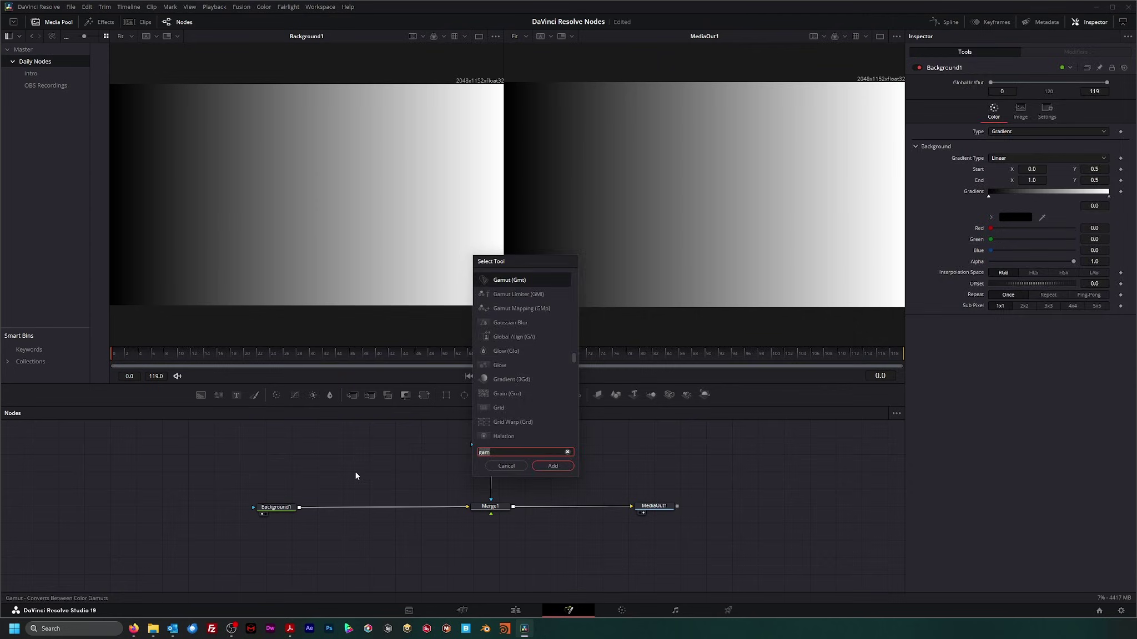
key("Return")
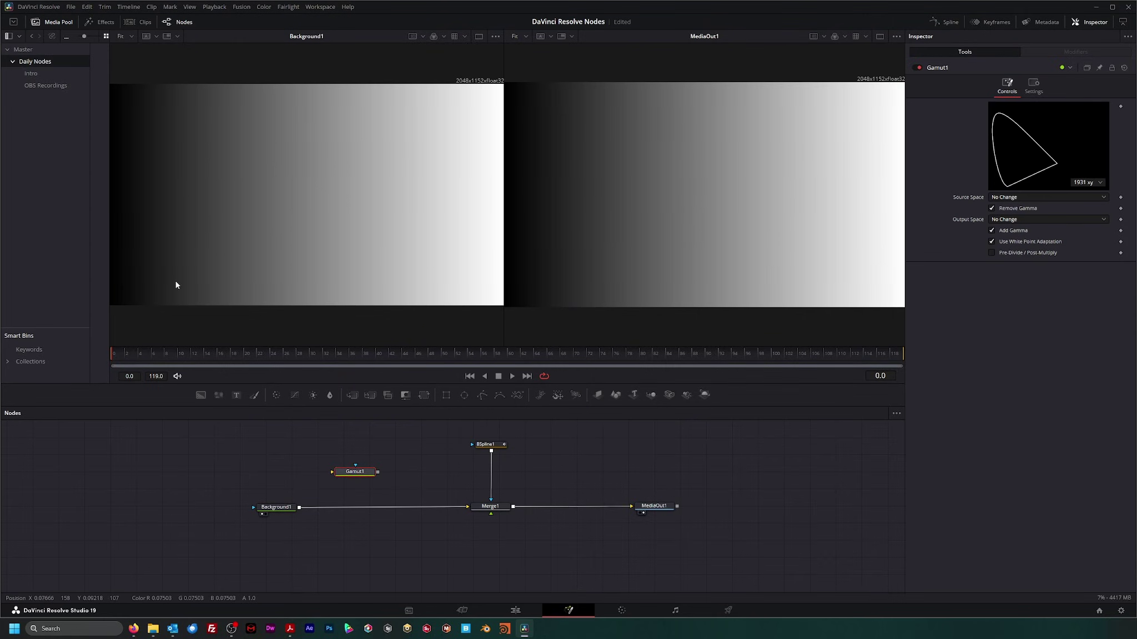
left_click(991, 208)
left_click(991, 231)
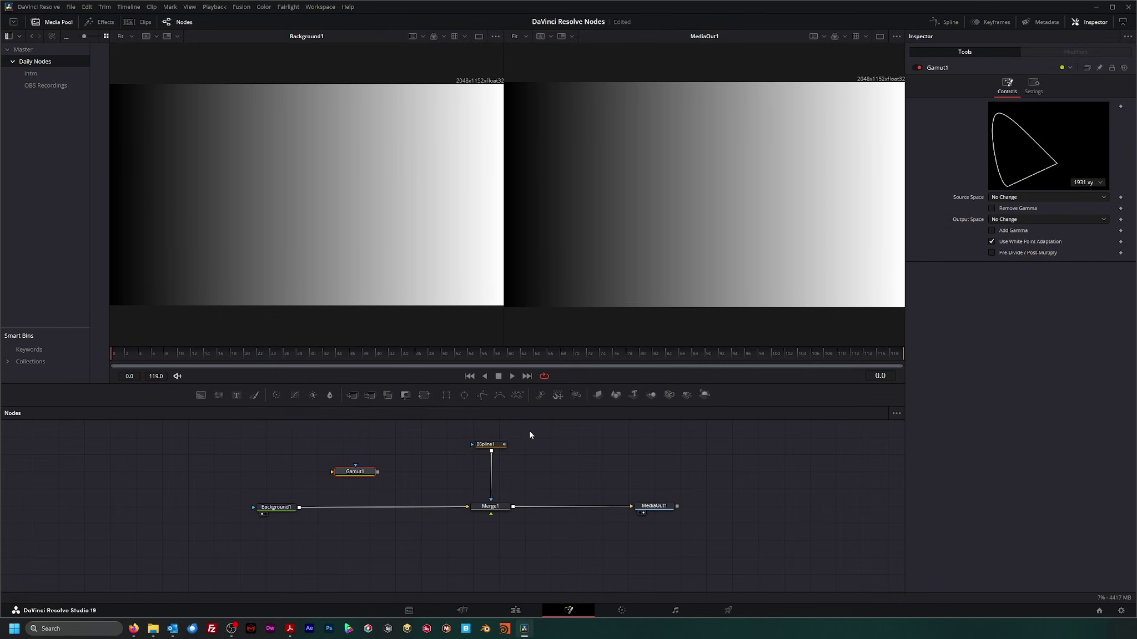
Drop Gamut1 between Background1 and Merge1 and set its Source Space to ITU-R BT.709 (scene).
left_click_drag(353, 476, 348, 509)
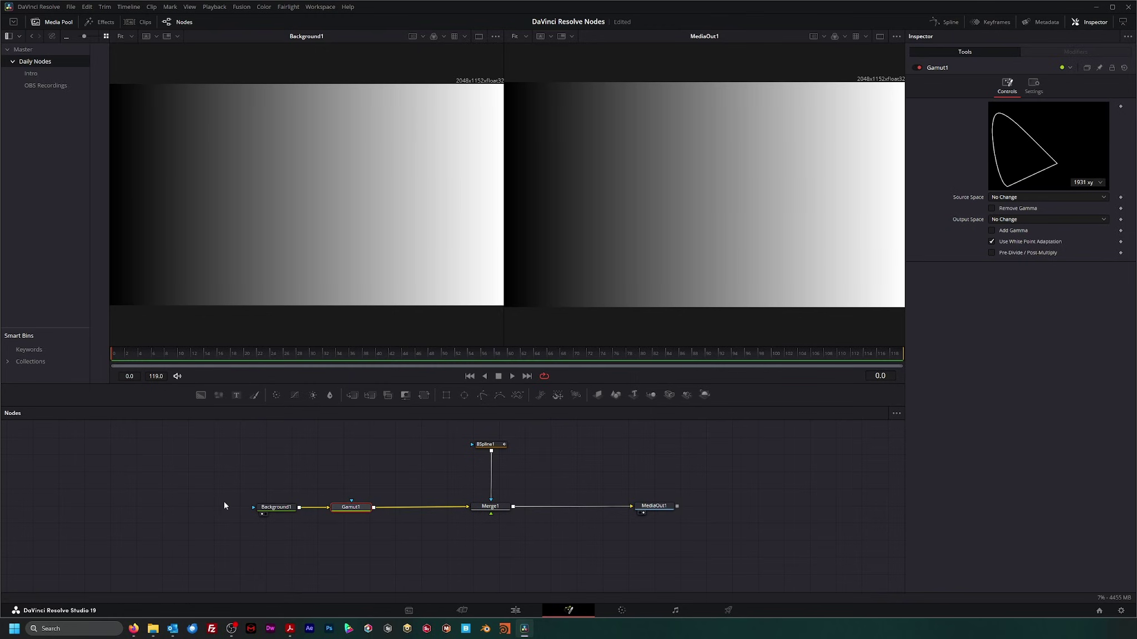
left_click(1006, 199)
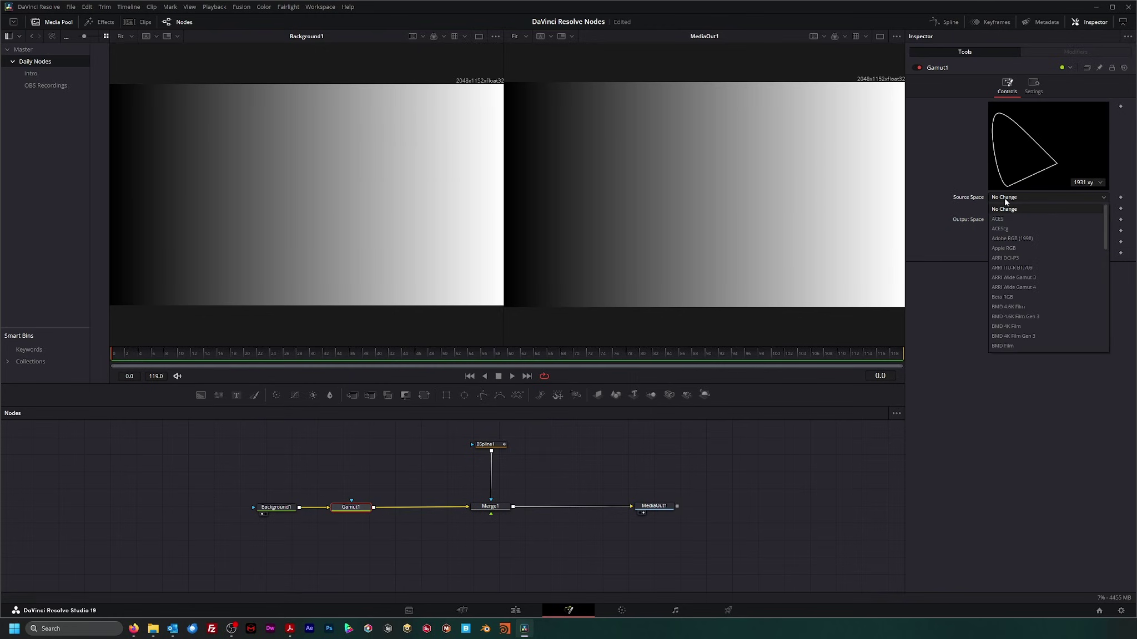
scroll(1029, 316, "down", 3)
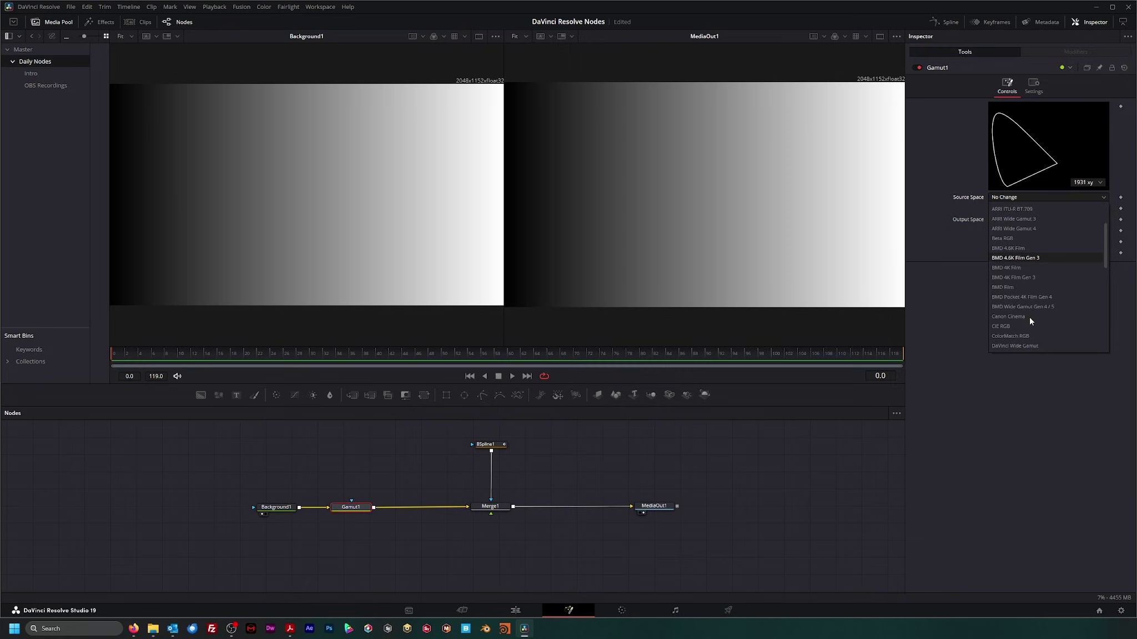
scroll(1029, 317, "down", 2)
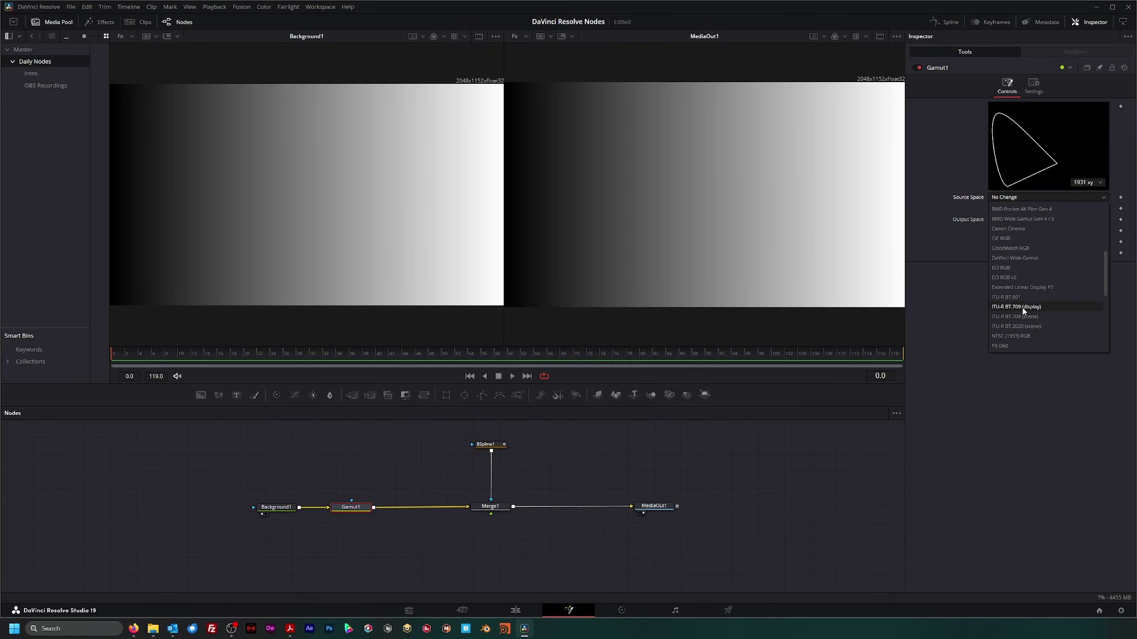
left_click(1018, 318)
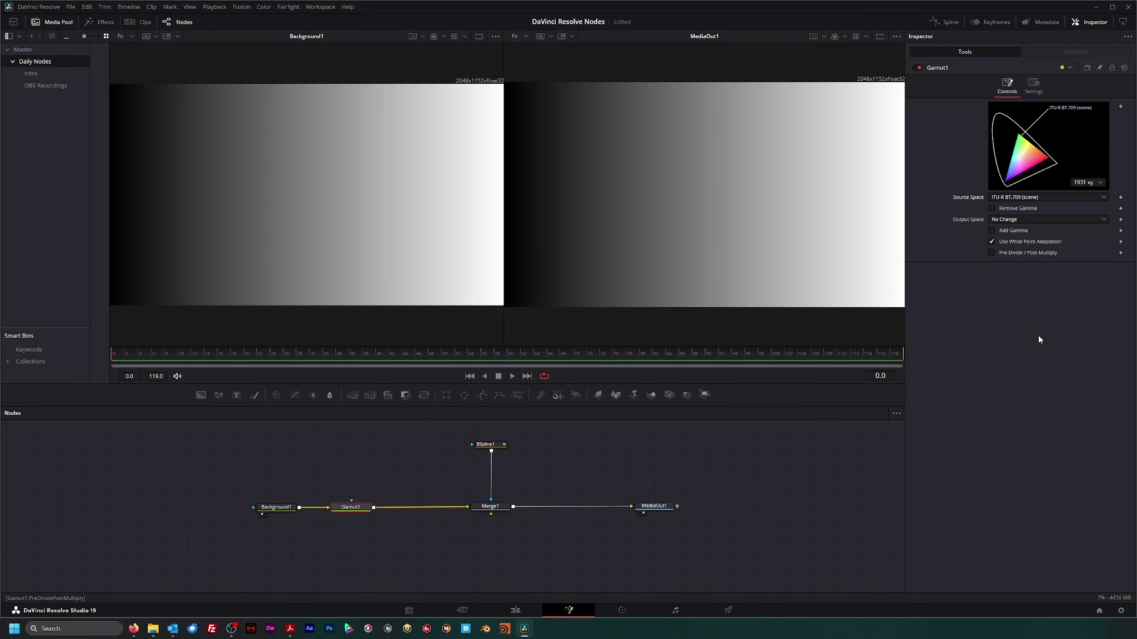
Turn on Gamut1's Remove Gamma and drag BSpline1's points until the curve is a near-straight diagonal.
left_click(491, 446)
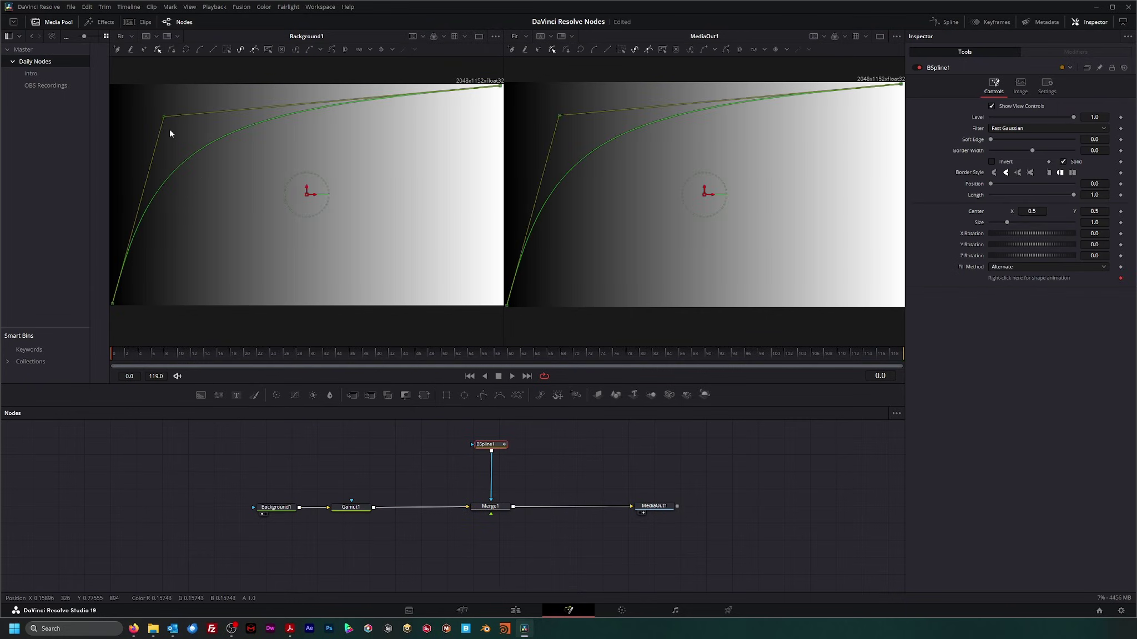
left_click_drag(165, 118, 276, 298)
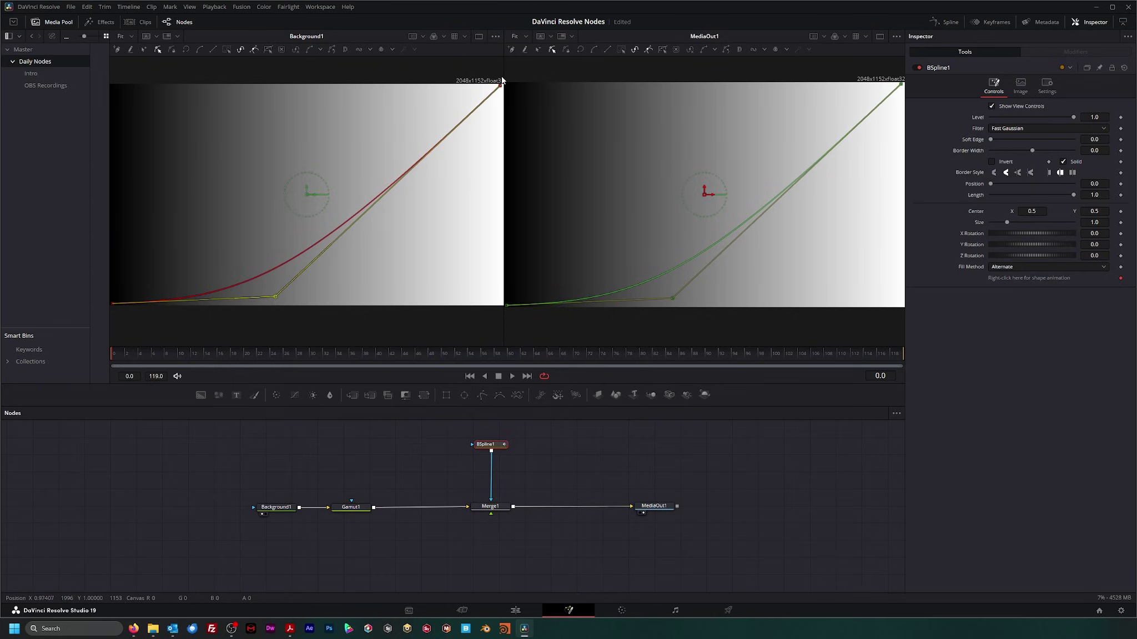
left_click(354, 511)
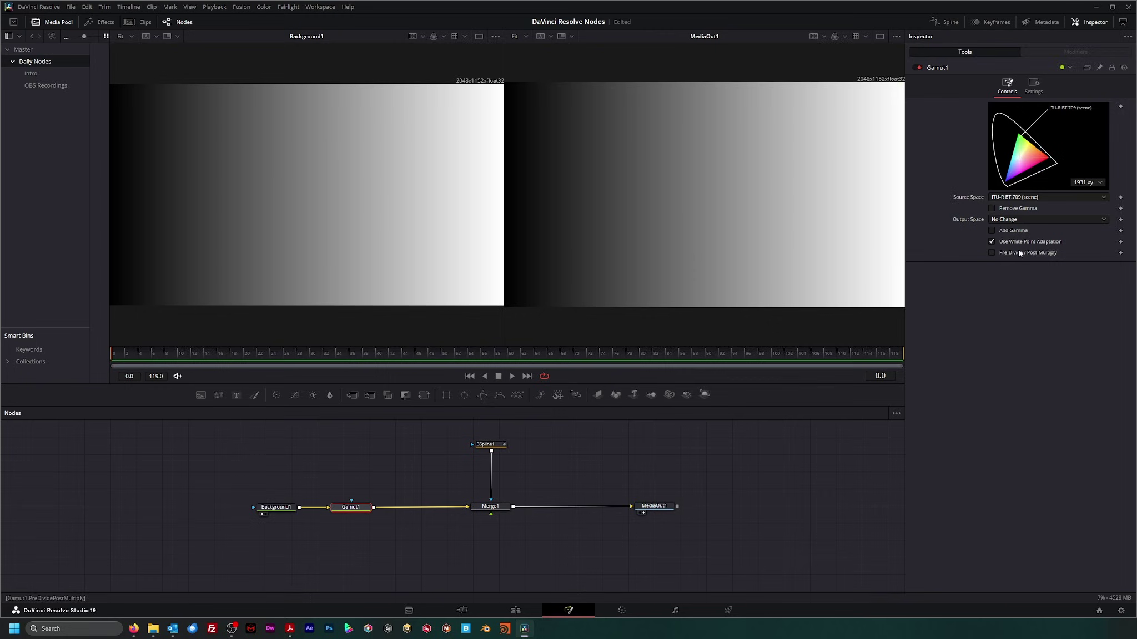
left_click(992, 208)
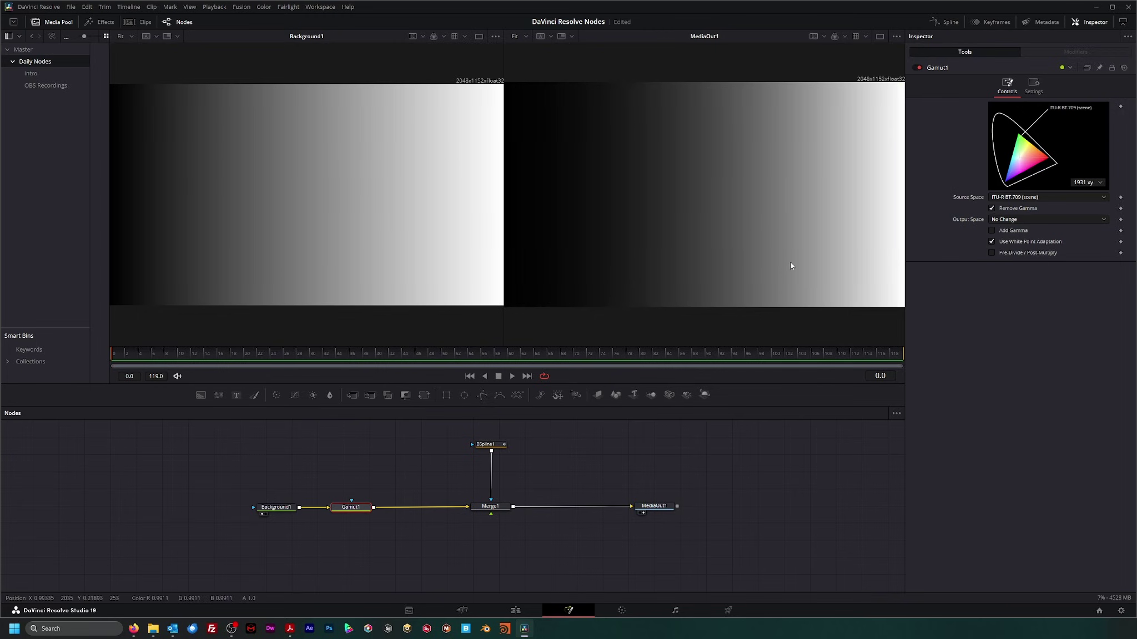
left_click(487, 448)
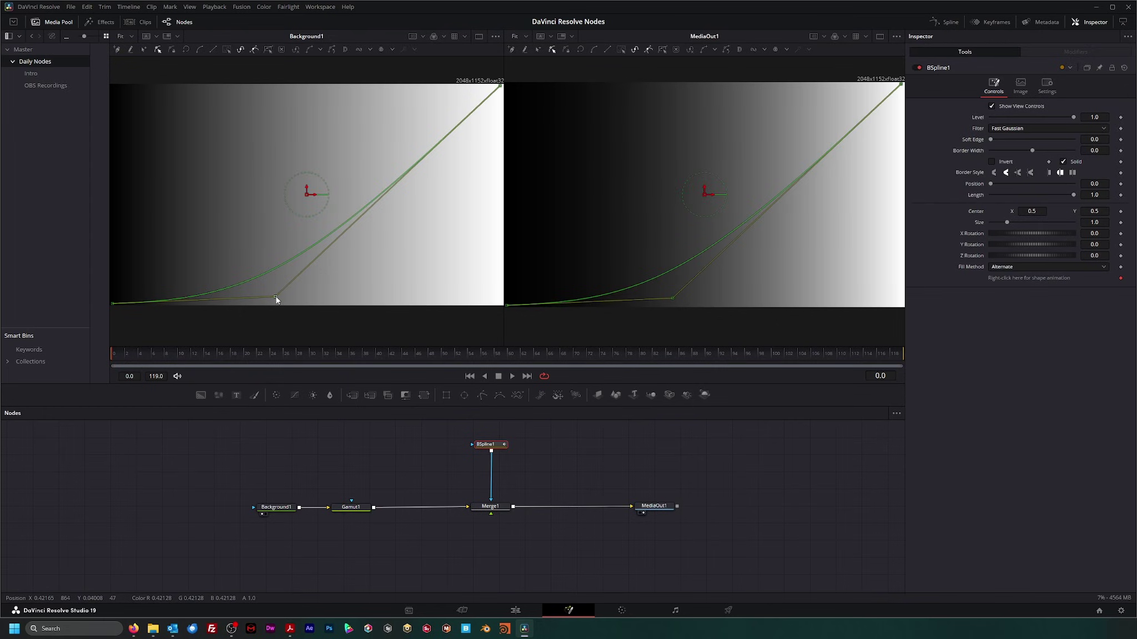
left_click_drag(275, 297, 270, 216)
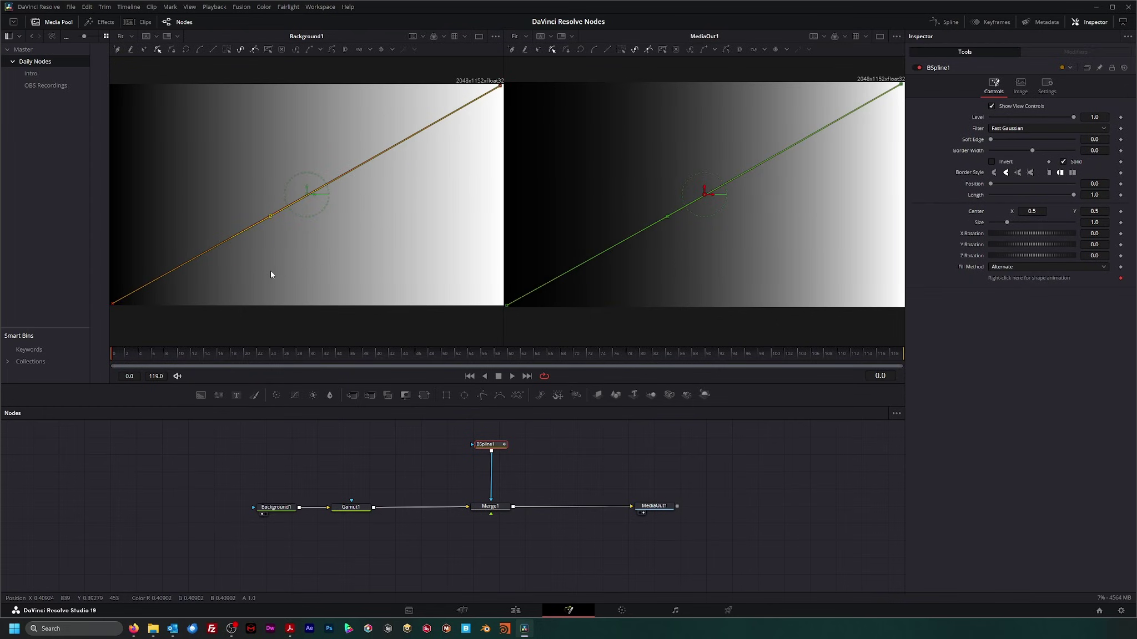
left_click(355, 509)
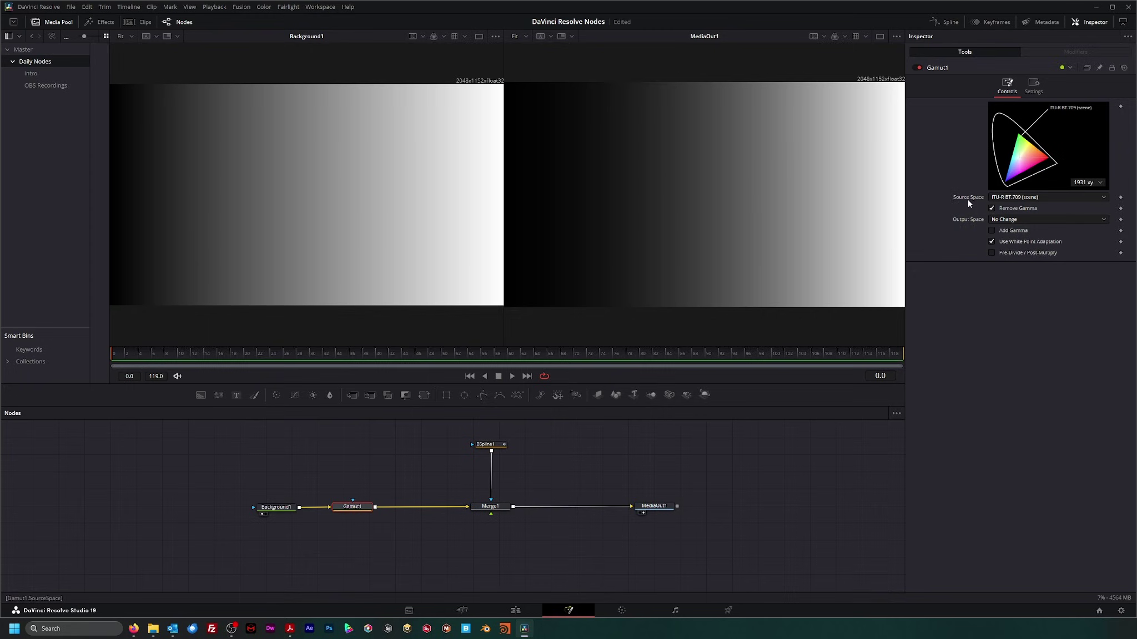
Move Gamut1 left and MediaOut1 right, then search the tool list for 'gamut'.
left_click(997, 198)
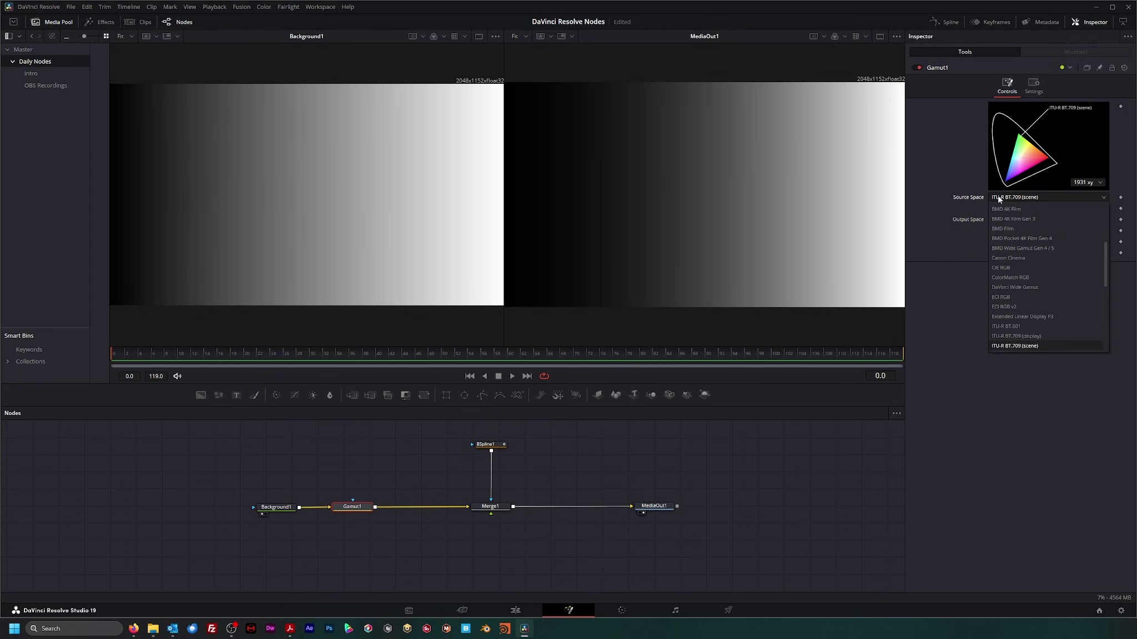
left_click(904, 309)
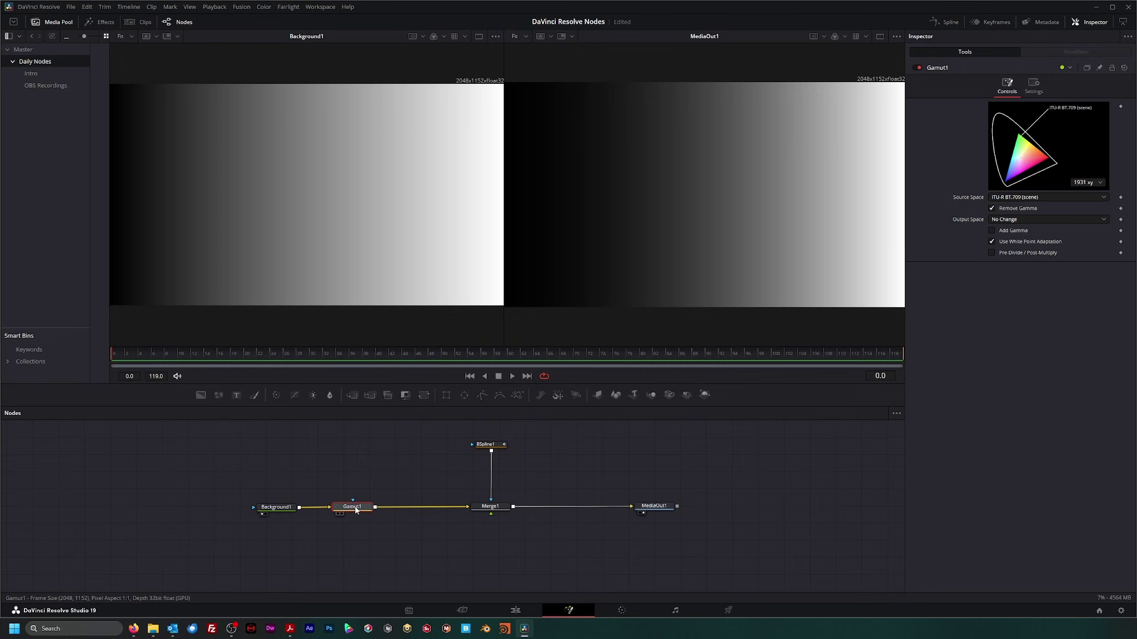
left_click_drag(356, 509, 322, 511)
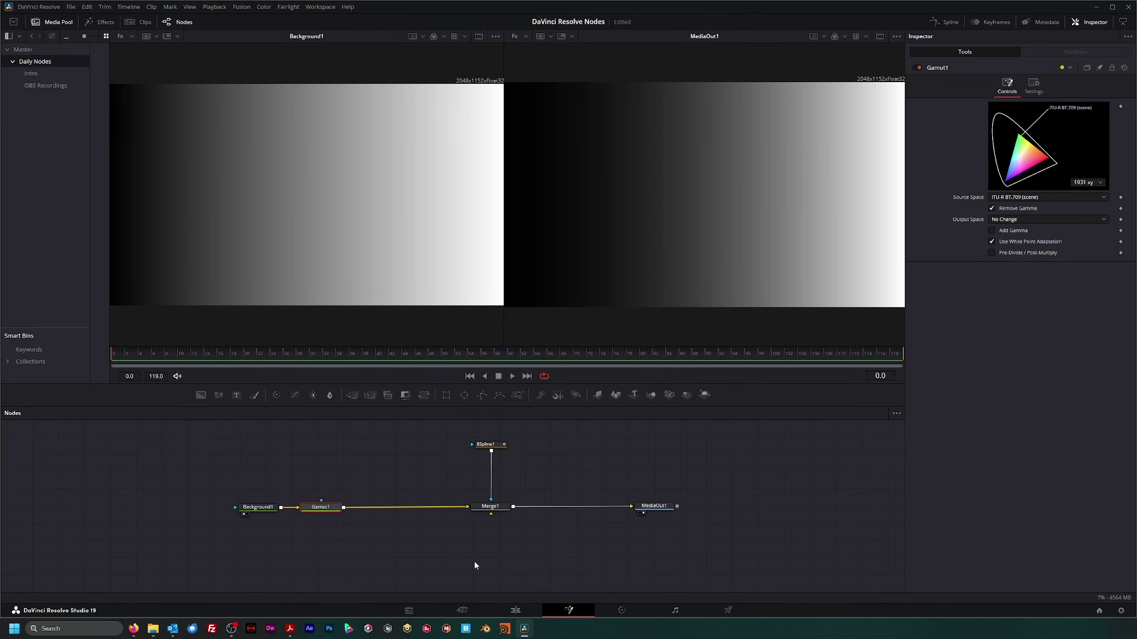
left_click_drag(658, 509, 705, 510)
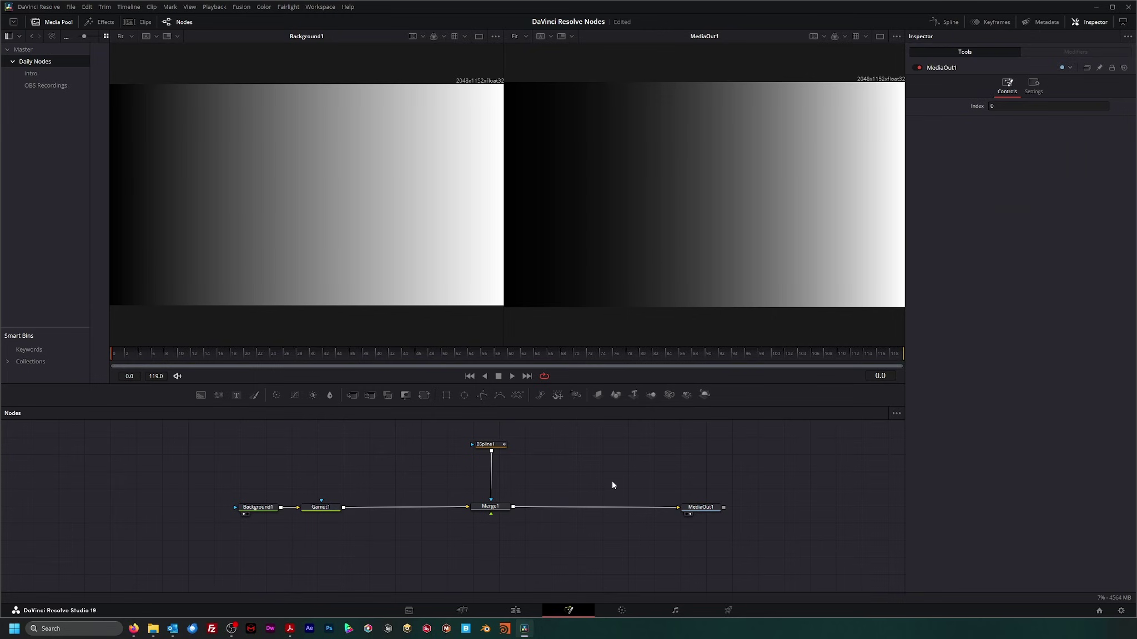
key("shift+space")
type("g")
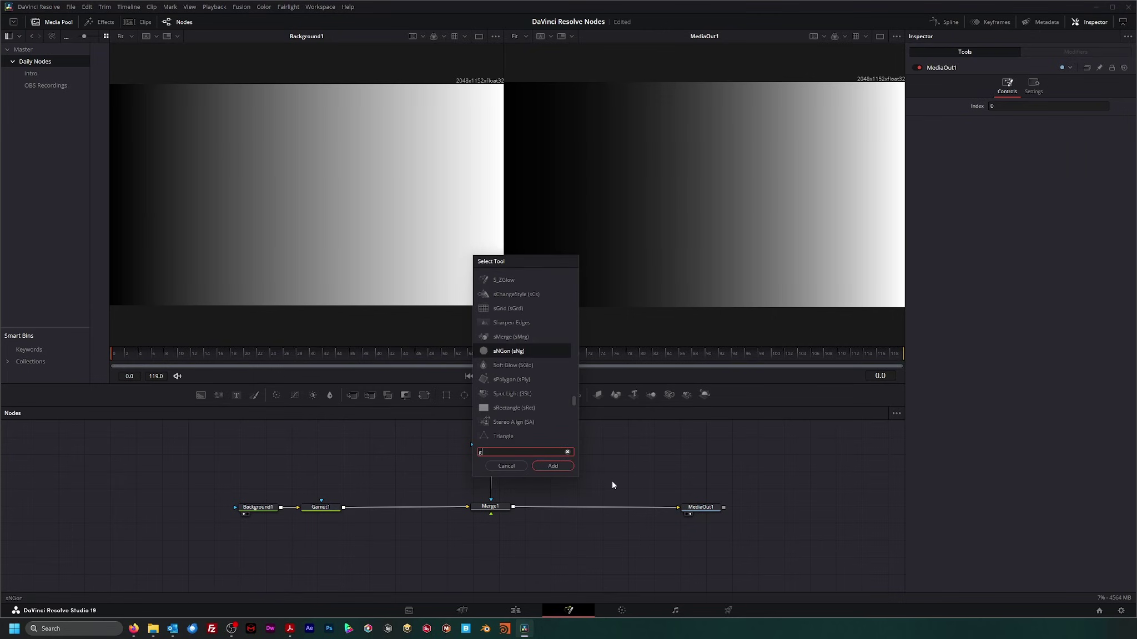
type("amut")
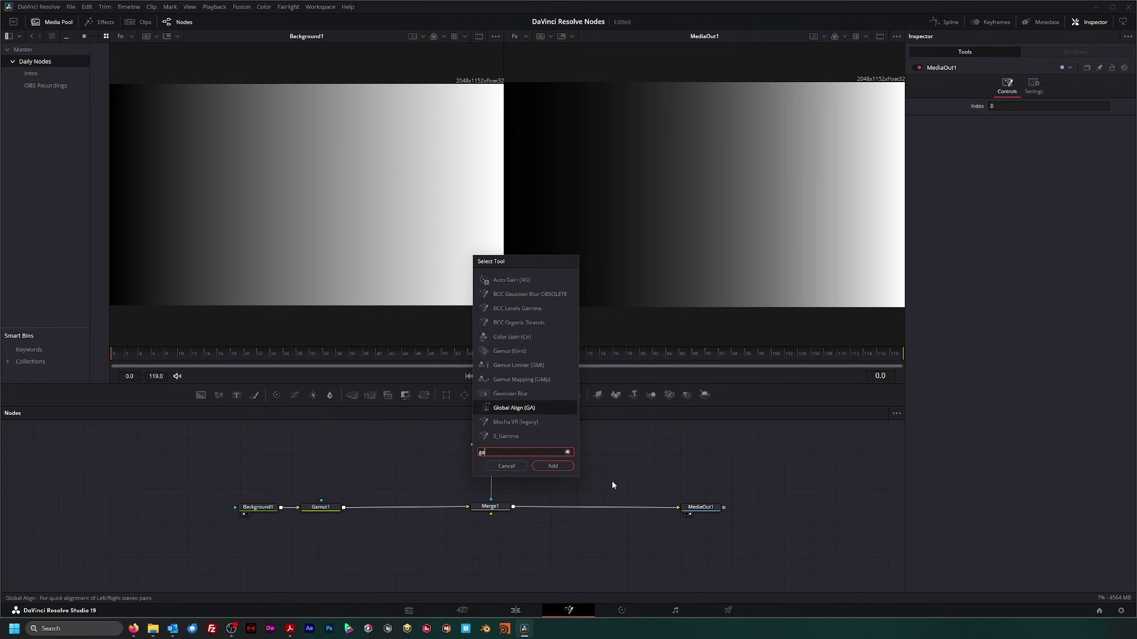
Insert Gamut2 between Merge1 and MediaOut1 with Remove Gamma and Add Gamma unticked.
key("Return")
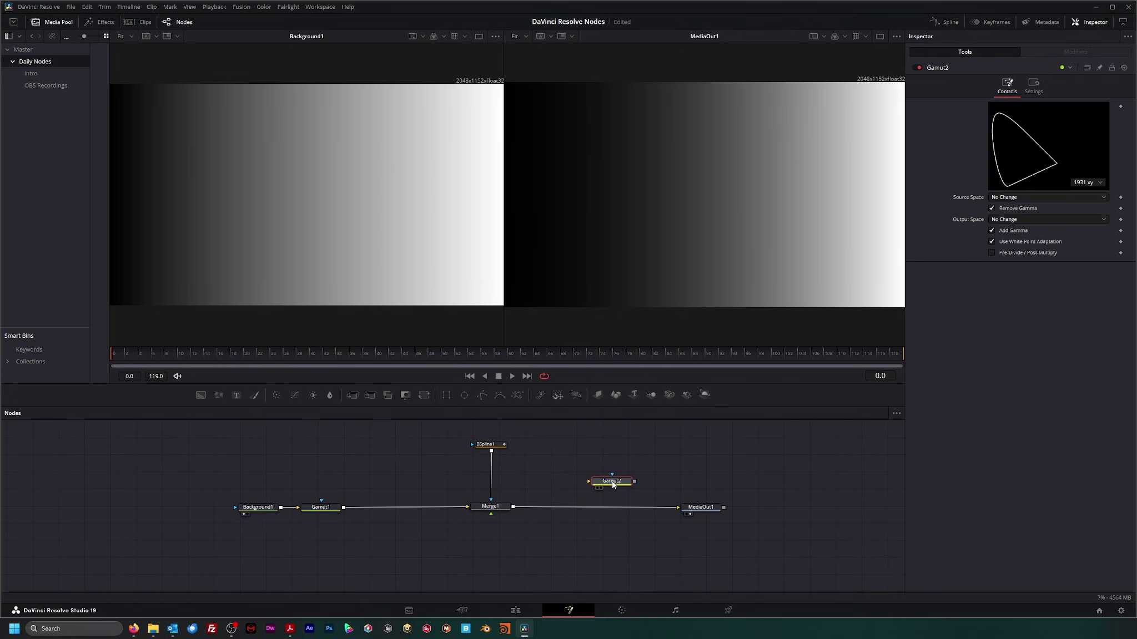
left_click_drag(613, 485, 620, 511)
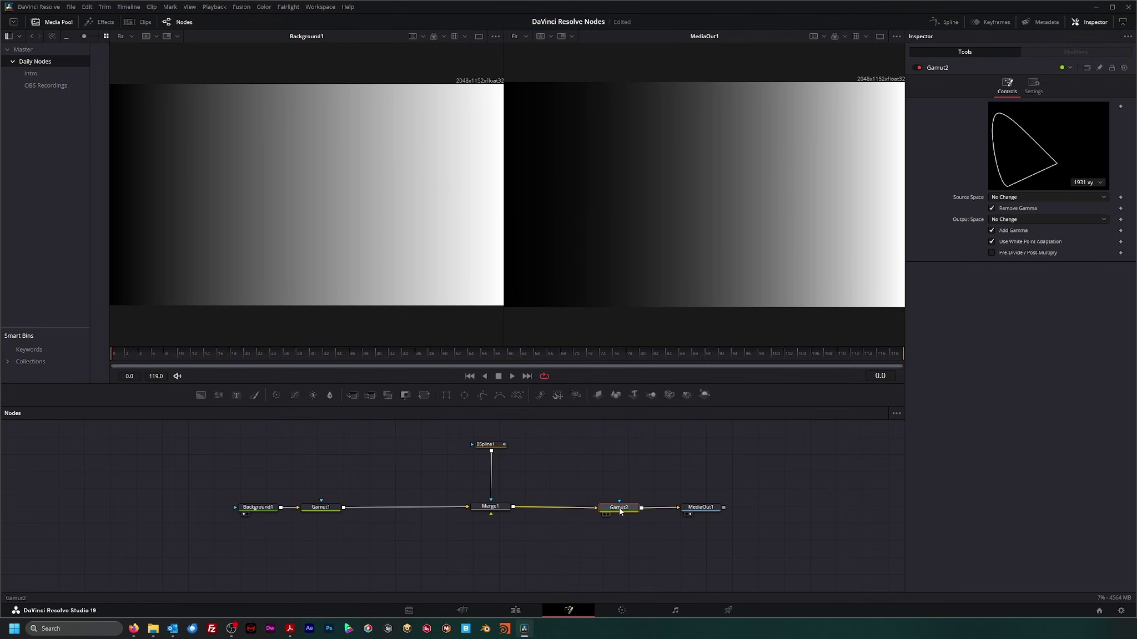
left_click(992, 209)
left_click(992, 231)
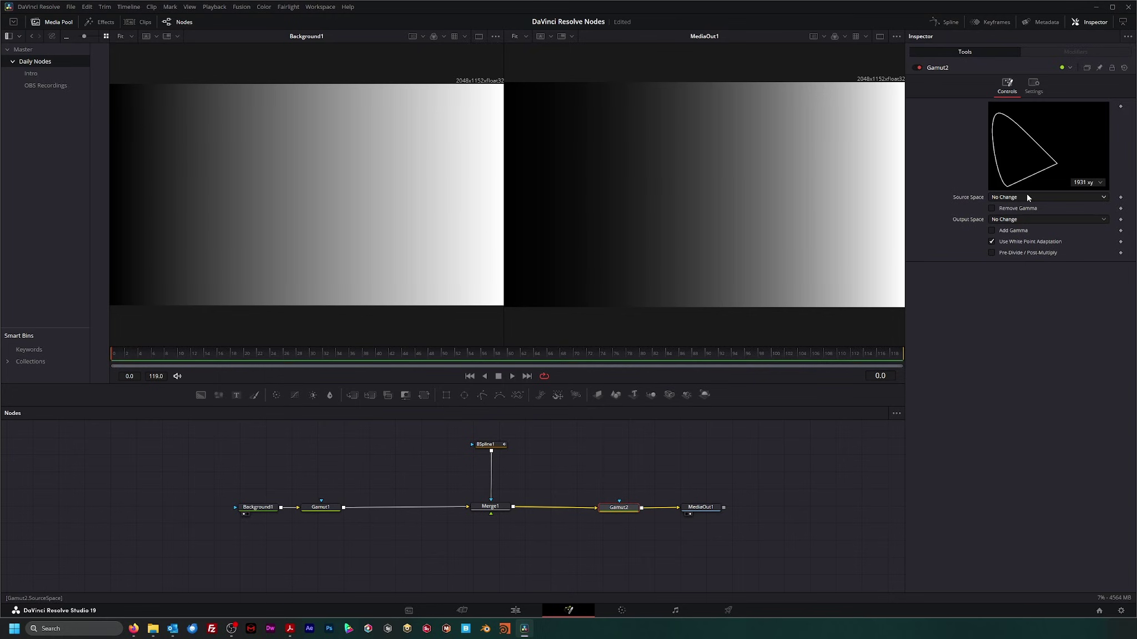
left_click(321, 507)
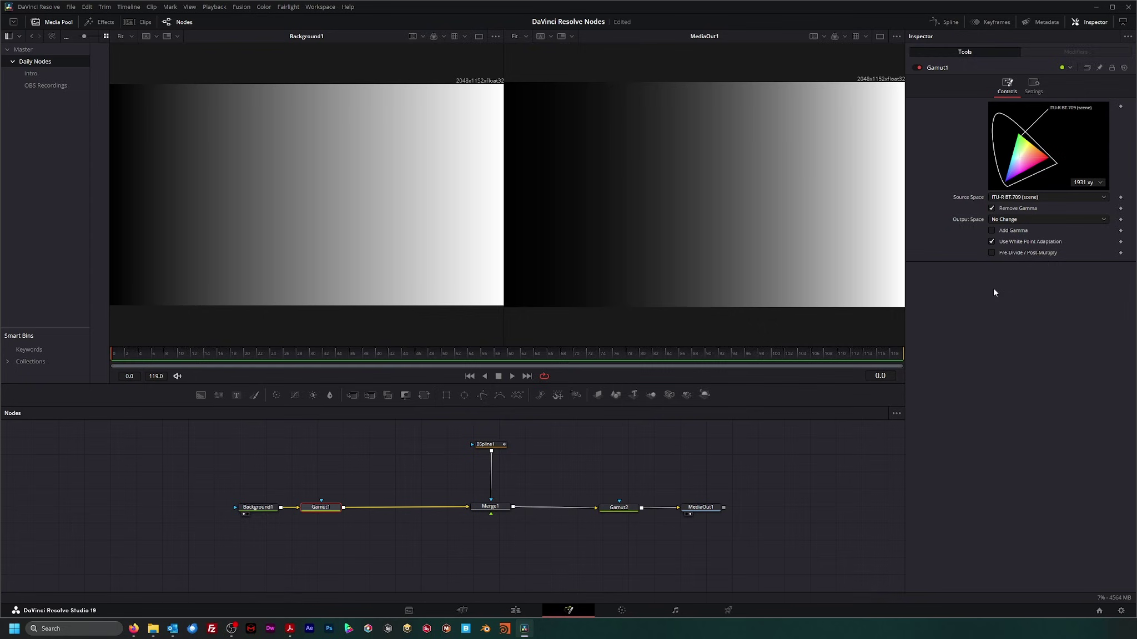
left_click(621, 509)
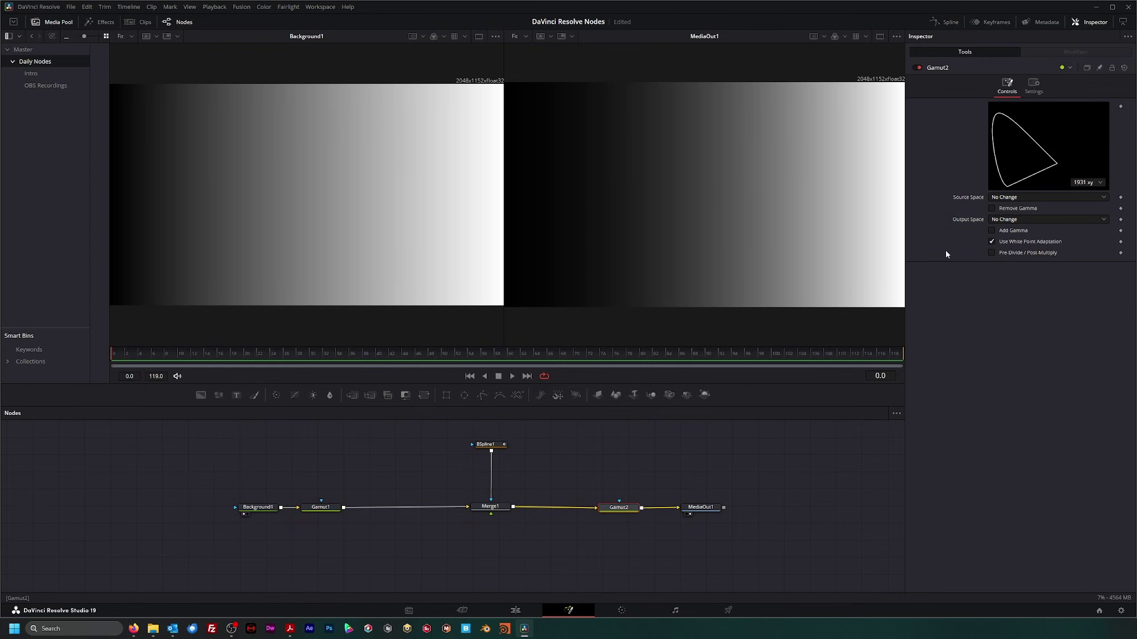
Set Gamut2's Output Space to ITU-R BT.709 (scene) and tick Add Gamma.
left_click(1011, 219)
scroll(1025, 342, "down", 4)
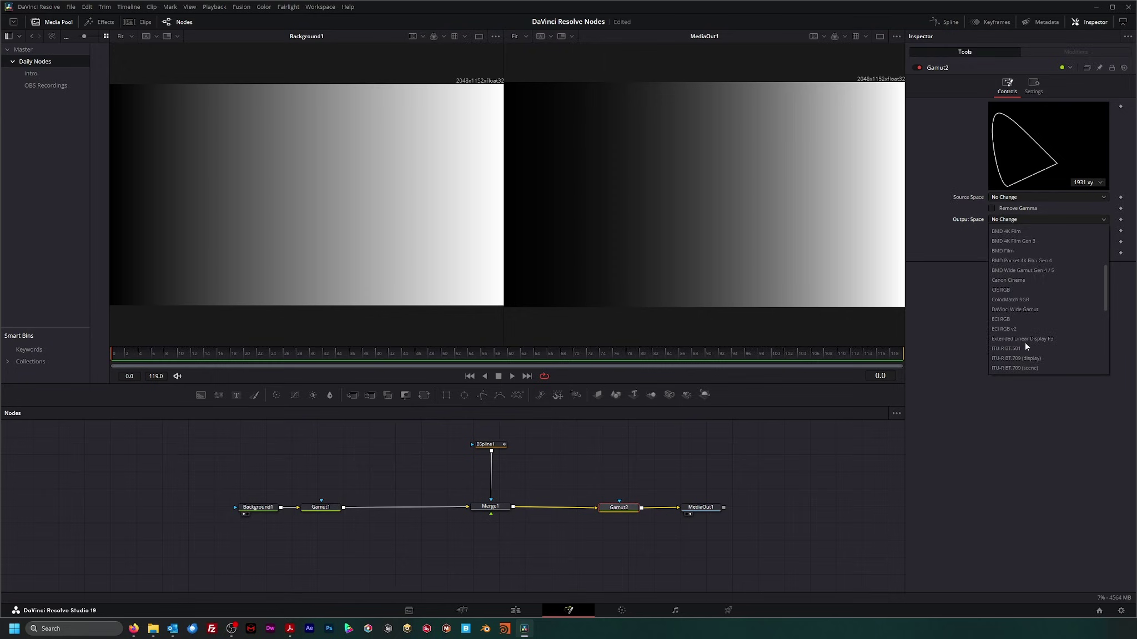
left_click(1035, 310)
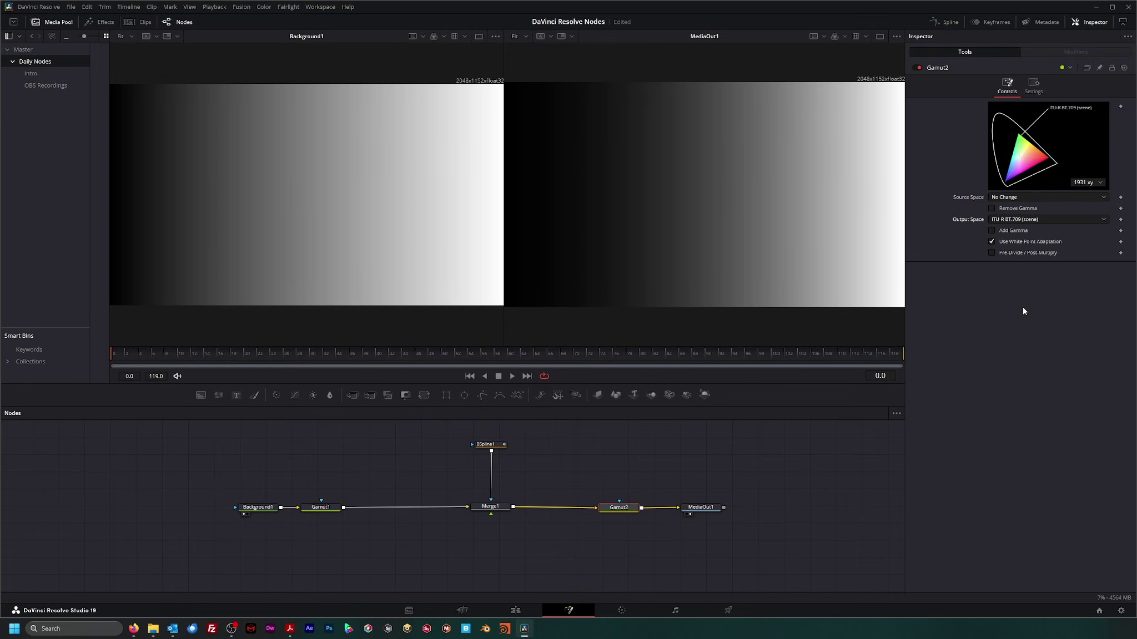
left_click(992, 230)
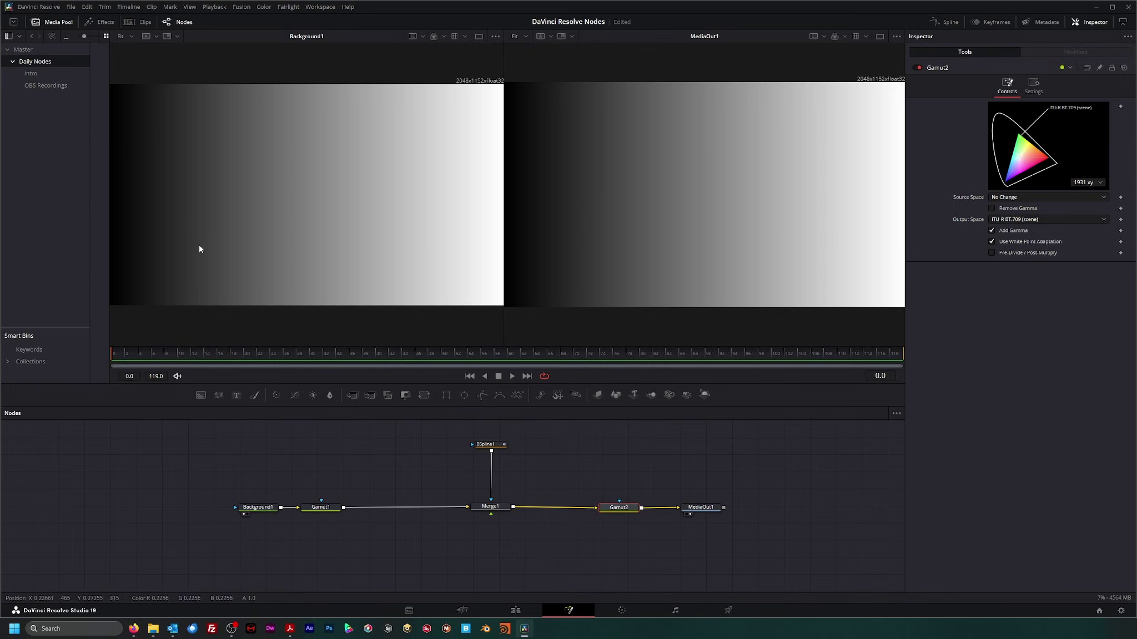
left_click_drag(633, 511, 645, 508)
left_click(321, 507)
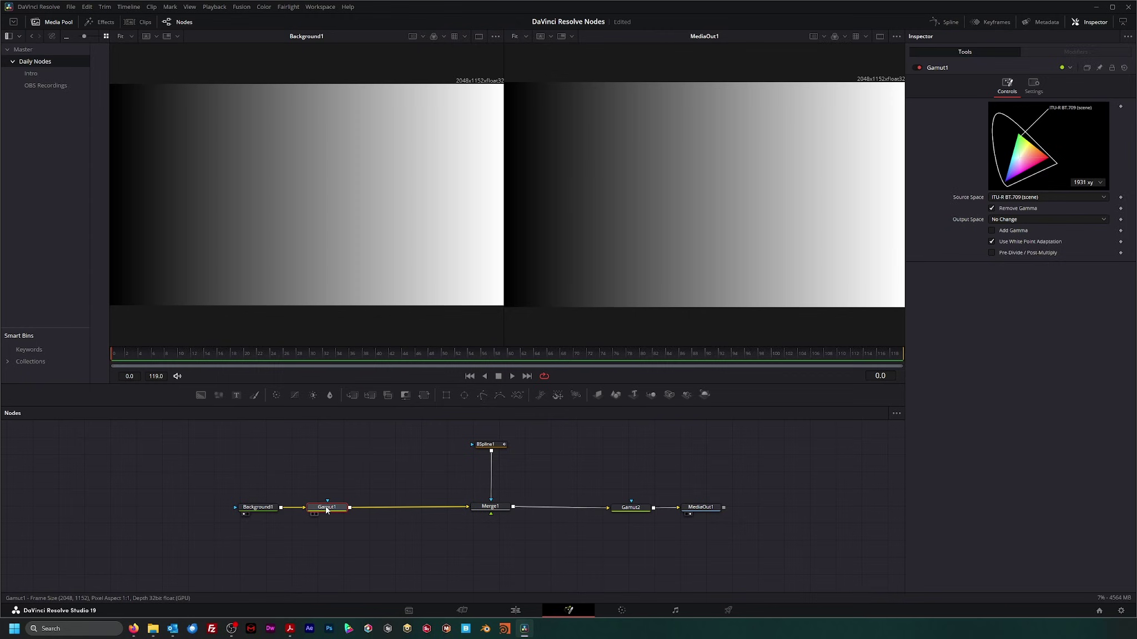
Load Merge1 into the right viewer to see the darker linear gradient before Gamut2.
left_click_drag(326, 510, 331, 510)
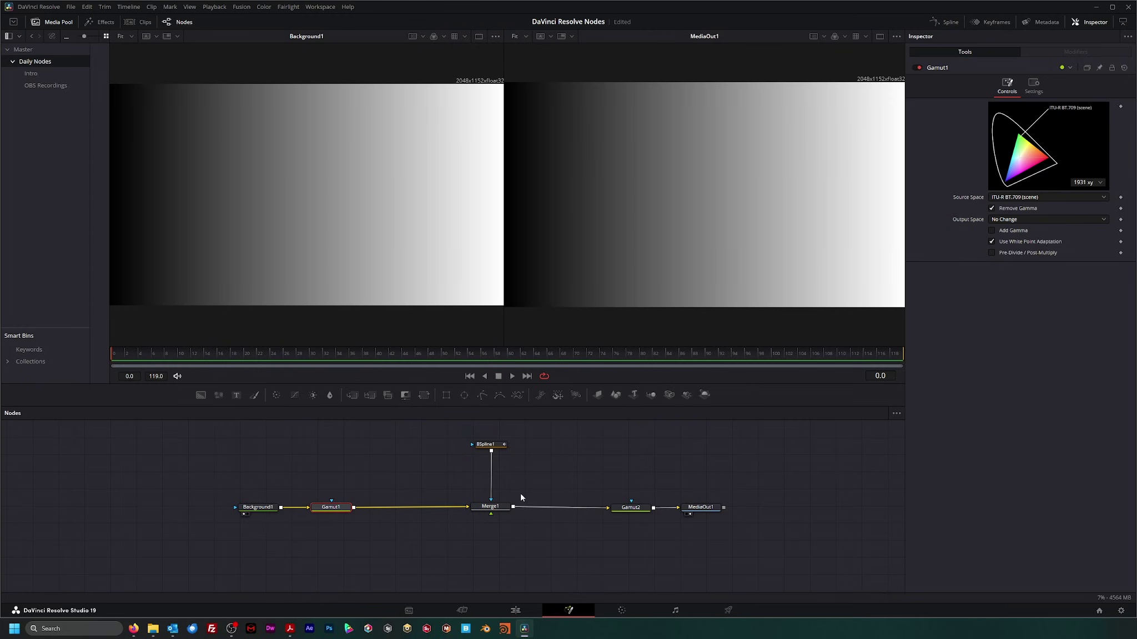
left_click(494, 511)
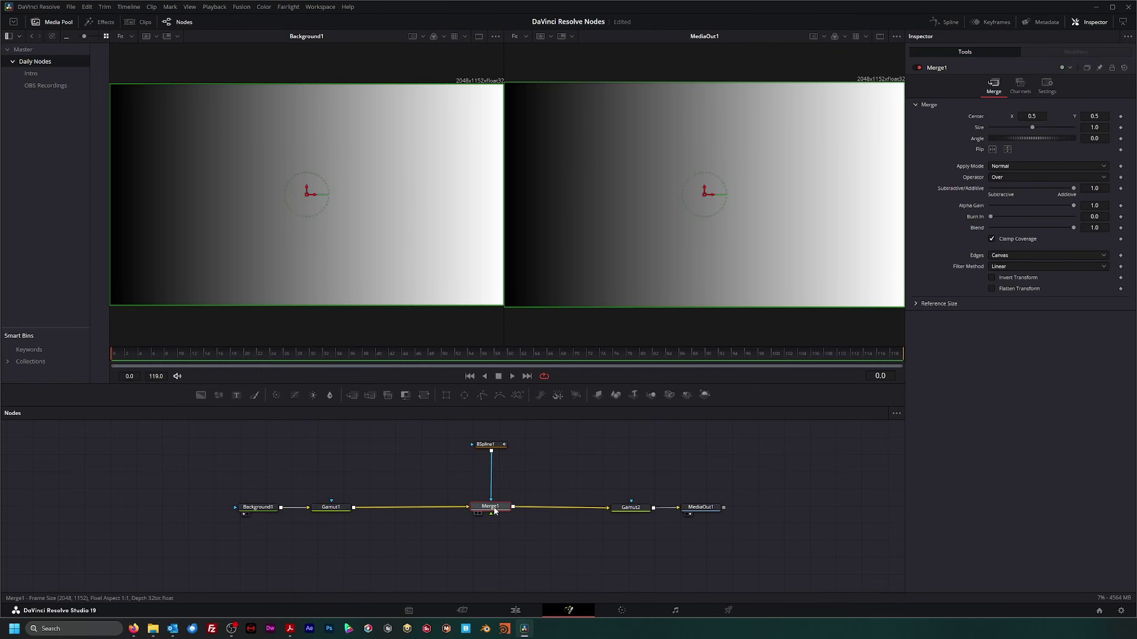
key("2")
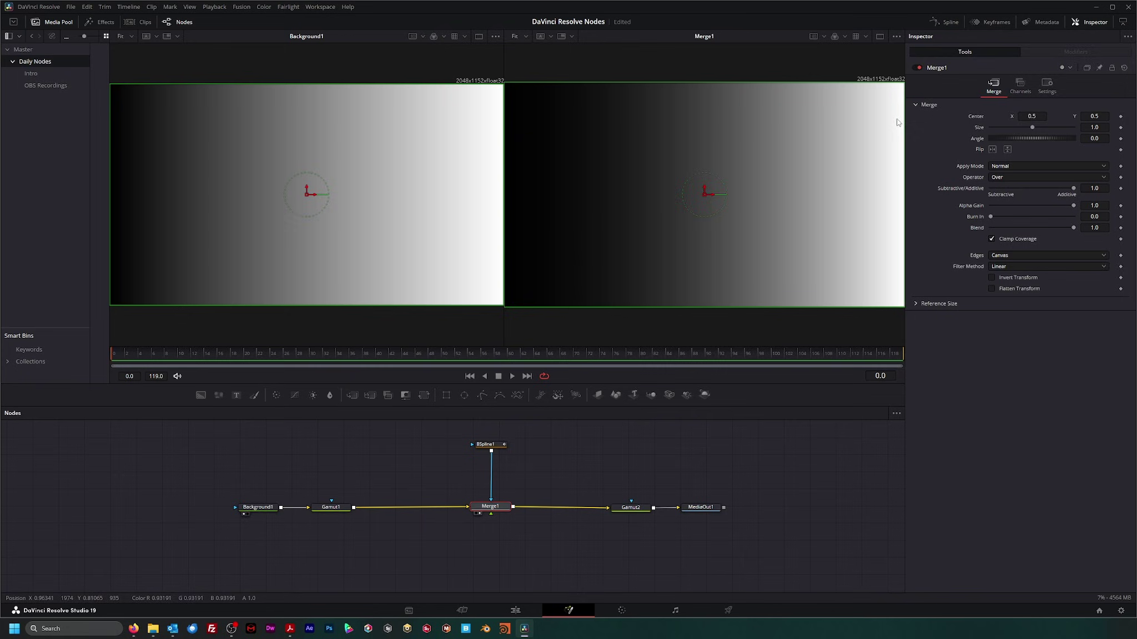